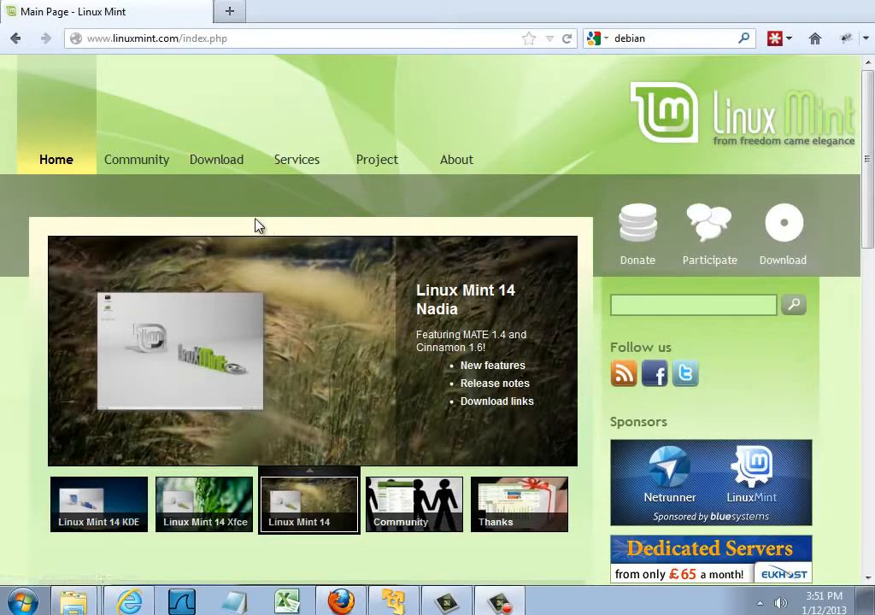
Open the Linux Mint 14 MATE 64-bit edition's download page and review its primary download mirrors.
{"action": "mouse_move", "coordinate": [138, 102]}
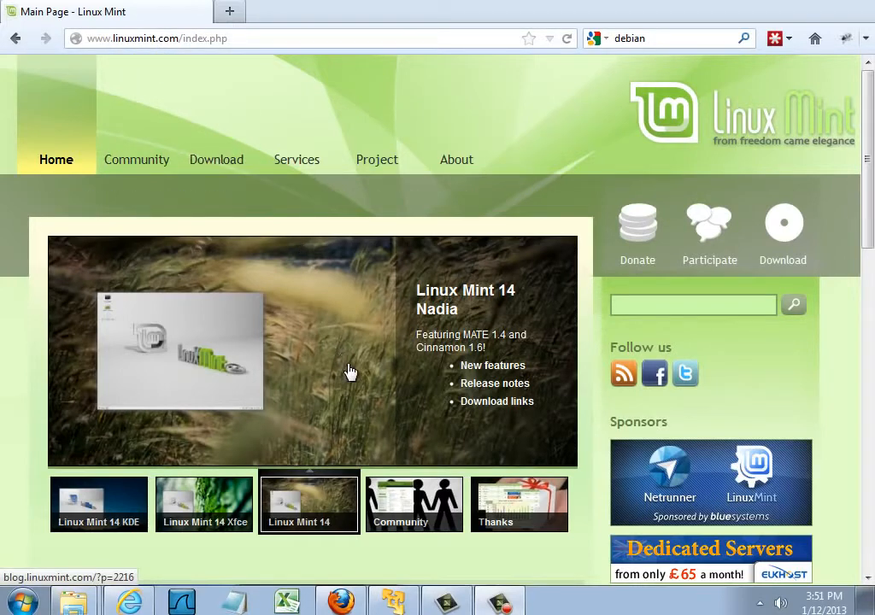
{"action": "left_click", "coordinate": [209, 171]}
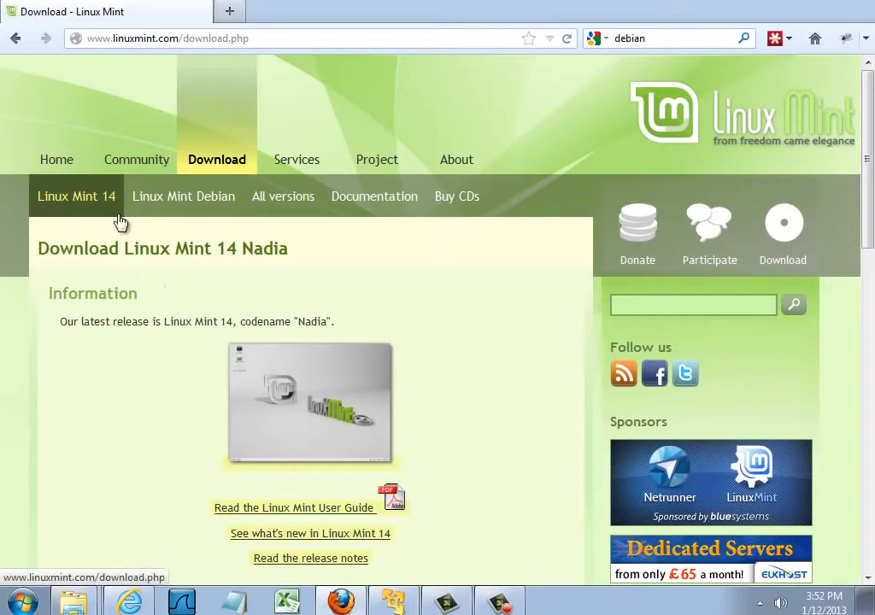
{"action": "left_click_drag", "start_coordinate": [865, 175], "coordinate": [866, 373]}
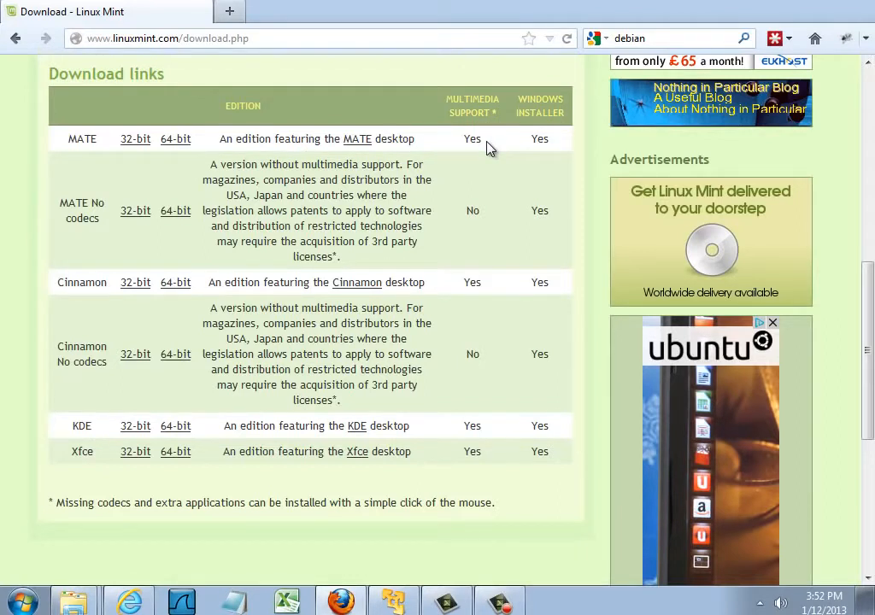
{"action": "left_click", "coordinate": [175, 139]}
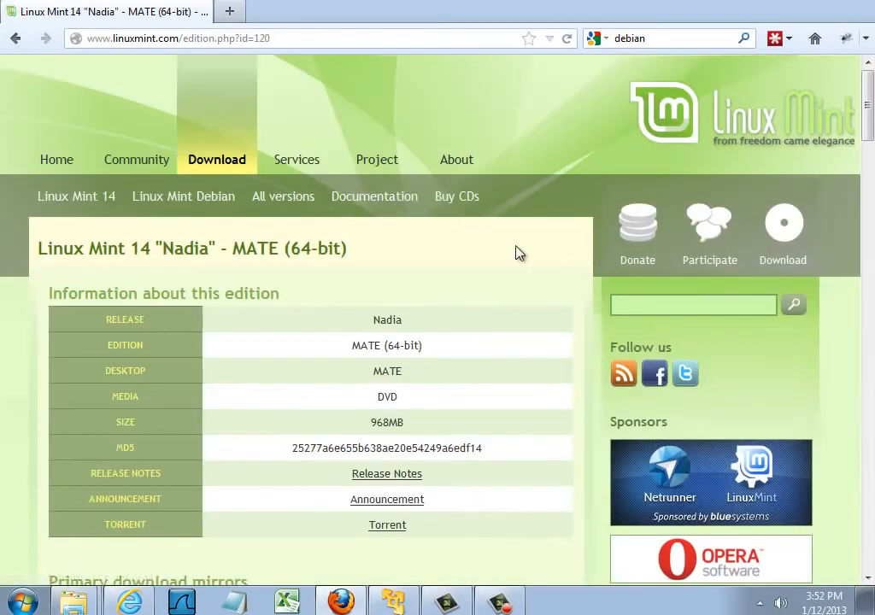
{"action": "left_click_drag", "start_coordinate": [865, 98], "coordinate": [868, 176]}
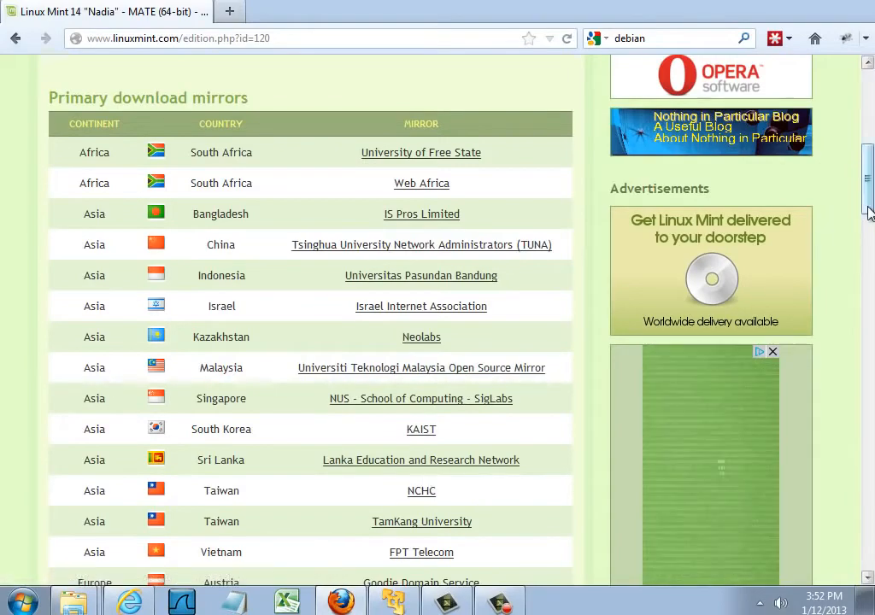
{"action": "left_click_drag", "start_coordinate": [867, 206], "coordinate": [843, 122]}
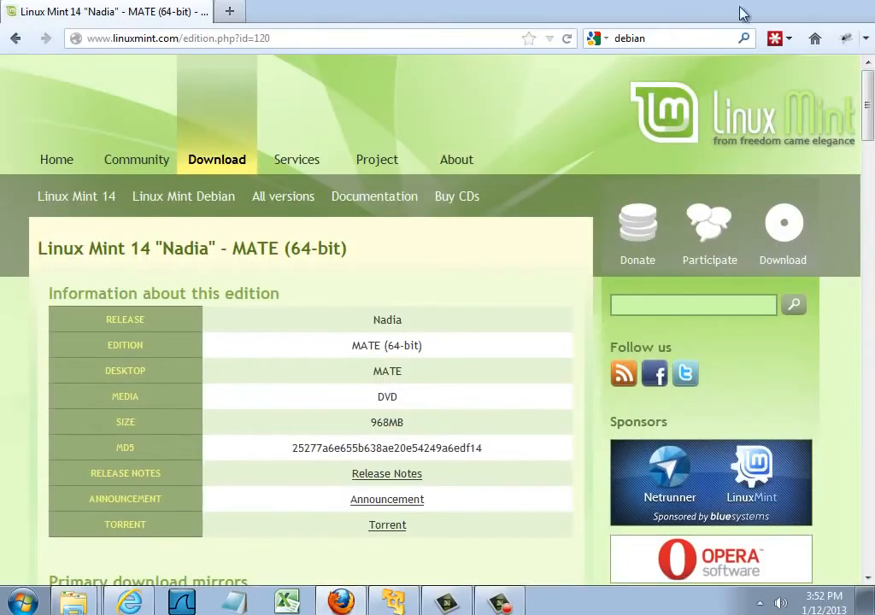
Minimize the browser, check the full name of the Linux Mint ISO on the desktop, and switch to VMware Player.
{"action": "left_click", "coordinate": [794, 1]}
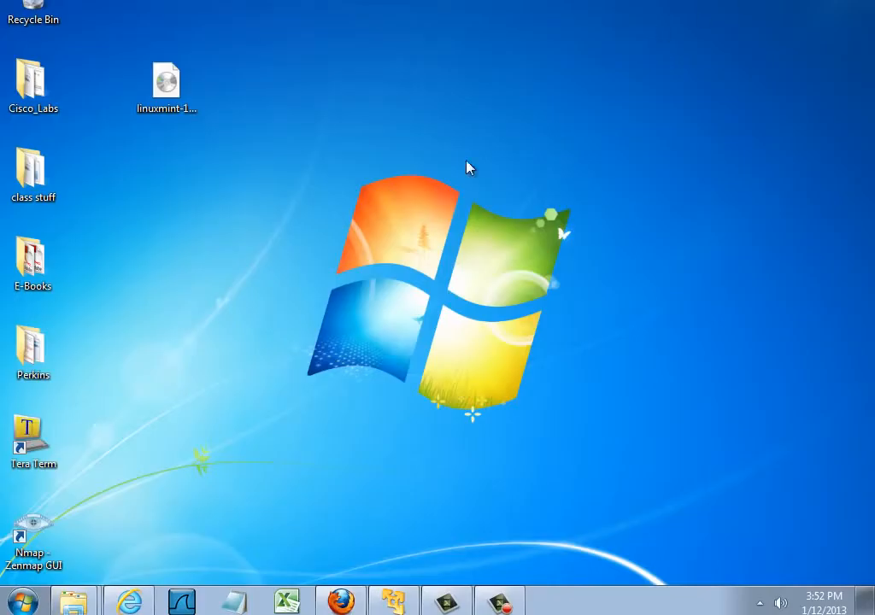
{"action": "left_click", "coordinate": [166, 104]}
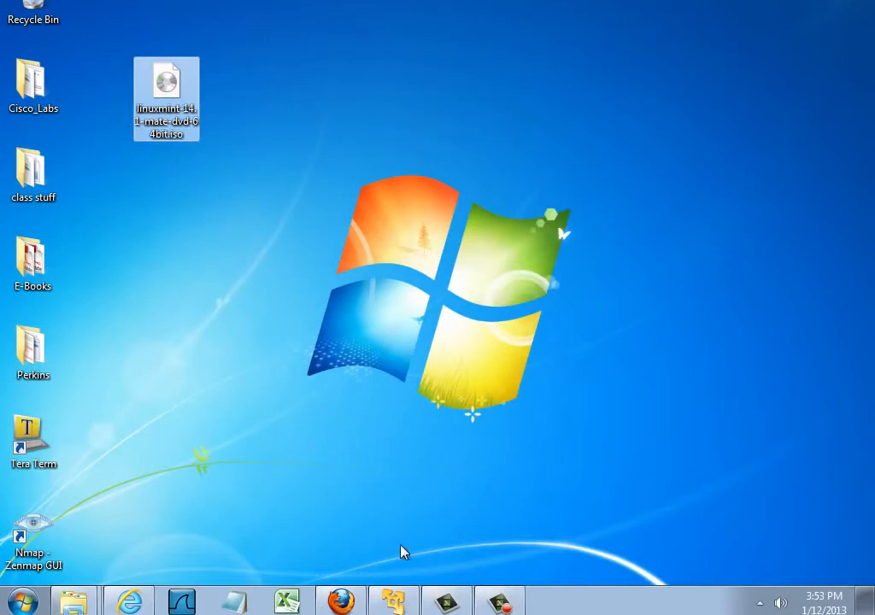
{"action": "left_click", "coordinate": [392, 605]}
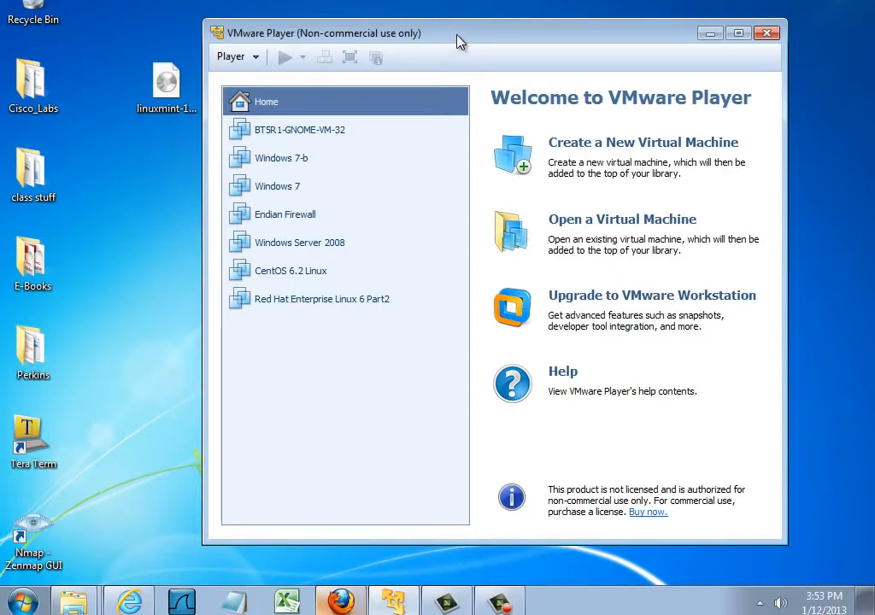
{"action": "left_click_drag", "start_coordinate": [452, 40], "coordinate": [449, 39]}
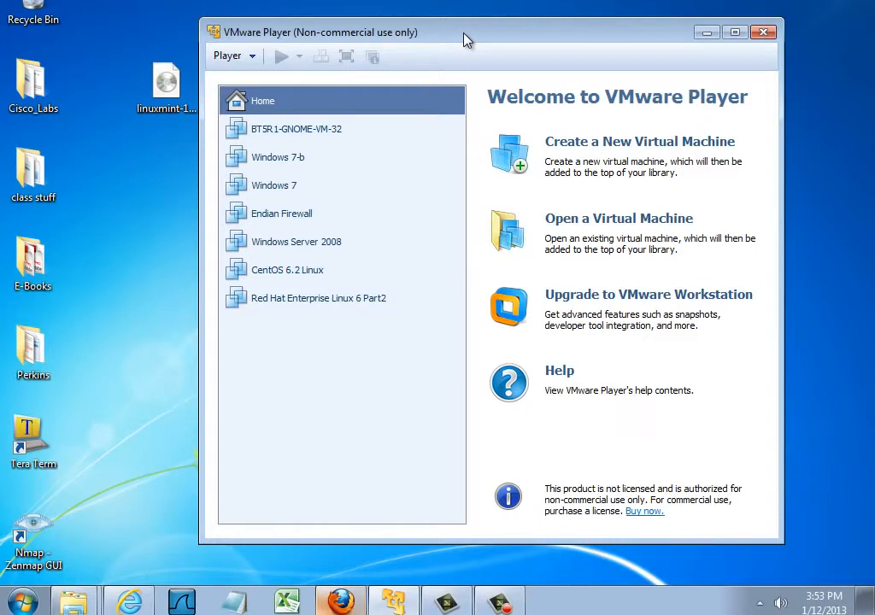
{"action": "mouse_move", "coordinate": [450, 46]}
{"action": "left_mouse_down"}
{"action": "mouse_move", "coordinate": [450, 65]}
{"action": "mouse_move", "coordinate": [460, 39]}
{"action": "left_mouse_up"}
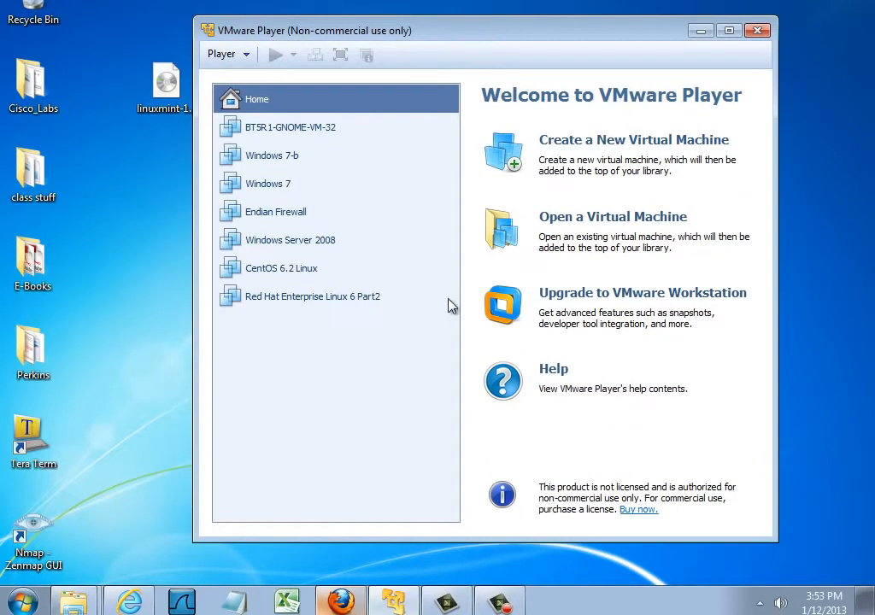
Start creating a new virtual machine with the option to install the operating system later.
{"action": "left_click", "coordinate": [634, 147]}
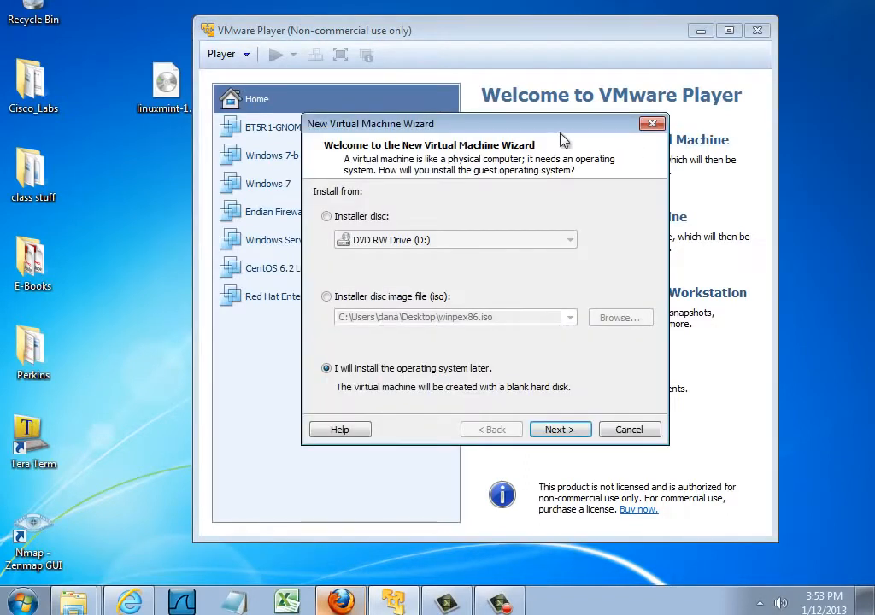
{"action": "left_click_drag", "start_coordinate": [568, 128], "coordinate": [529, 134]}
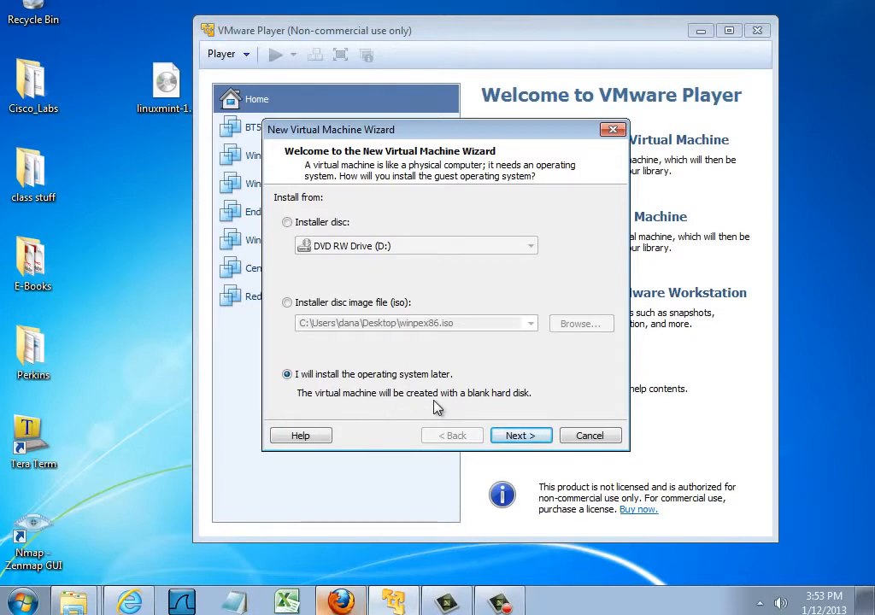
{"action": "left_click", "coordinate": [520, 437]}
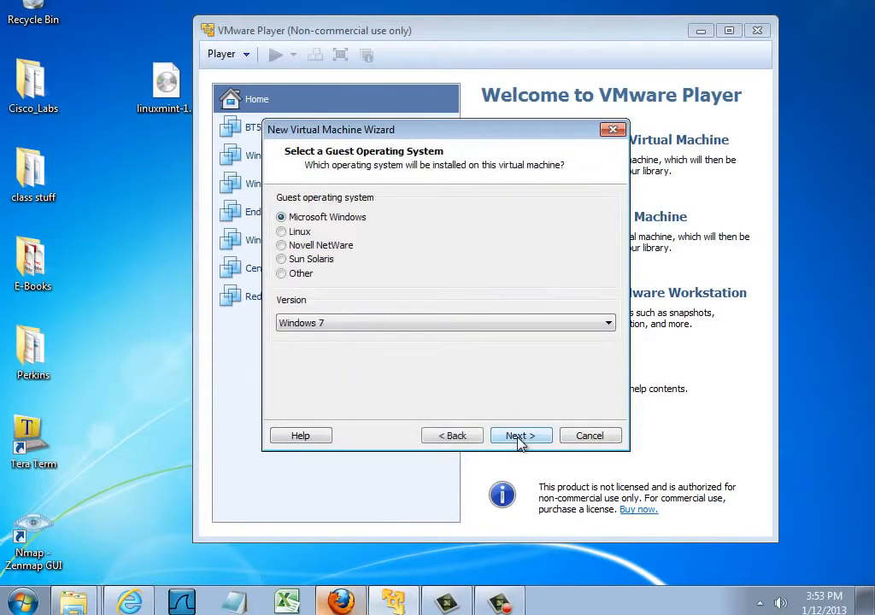
Set the guest operating system to Linux, version Other Linux 2.6.x kernel 64-bit.
{"action": "left_click", "coordinate": [281, 232]}
{"action": "left_click", "coordinate": [334, 330]}
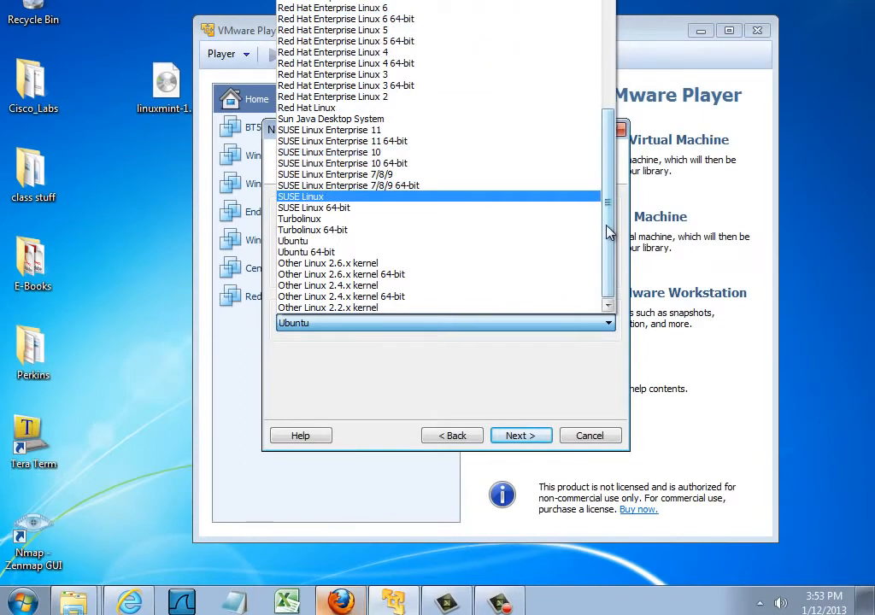
{"action": "scroll", "coordinate": [600, 202], "scroll_direction": "up", "scroll_amount": 6}
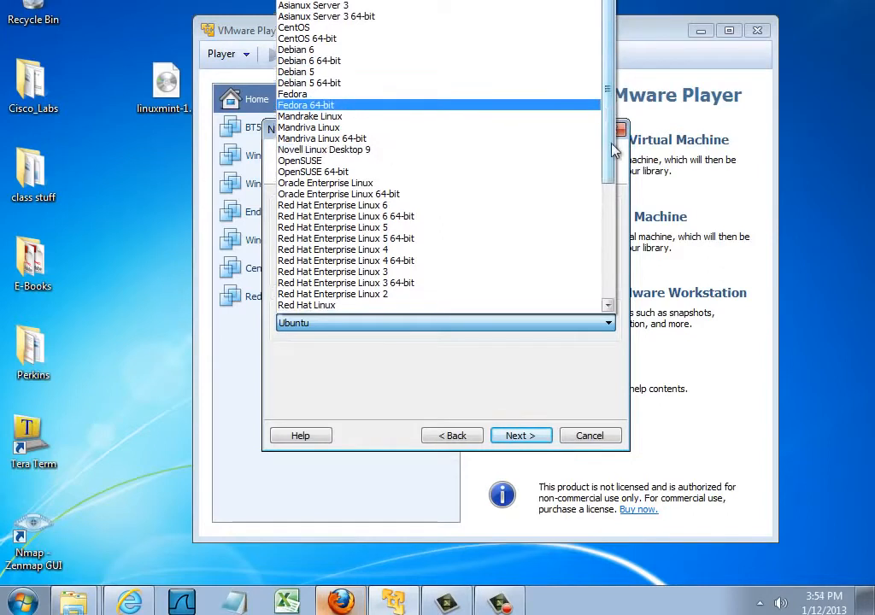
{"action": "scroll", "coordinate": [618, 270], "scroll_direction": "down", "scroll_amount": 6}
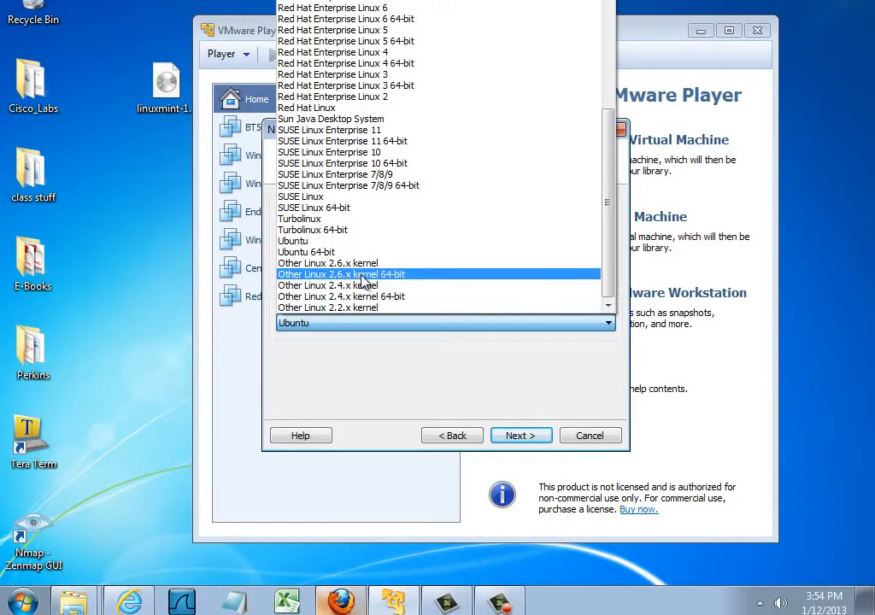
{"action": "left_click", "coordinate": [400, 275]}
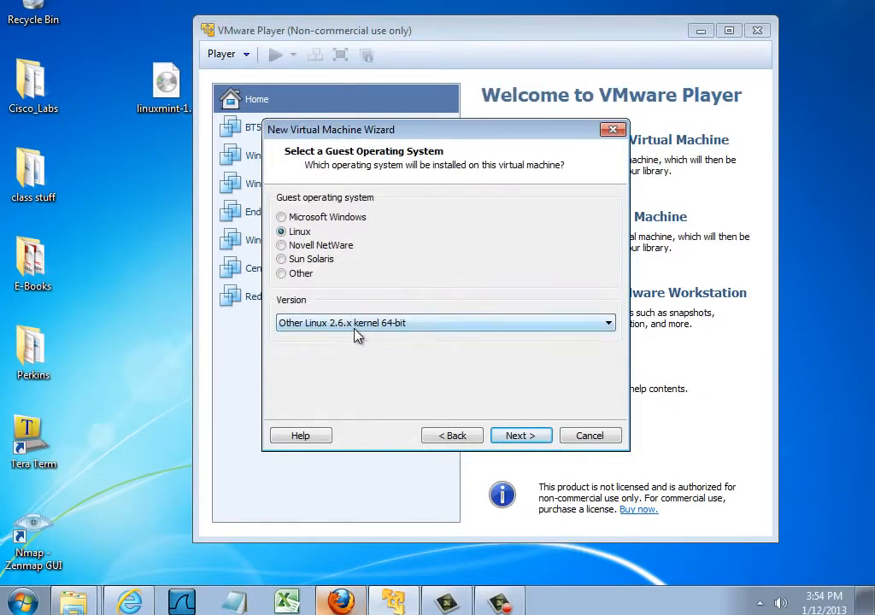
{"action": "left_click", "coordinate": [523, 437]}
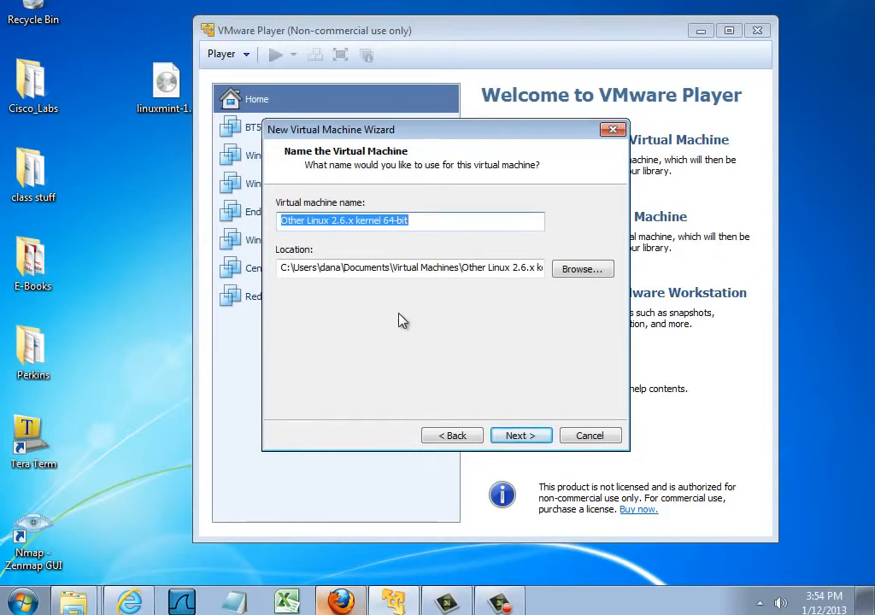
Name the virtual machine Linux Mint and set its maximum disk size to 20 GB, split into multiple files.
{"action": "type", "text": "Linu"}
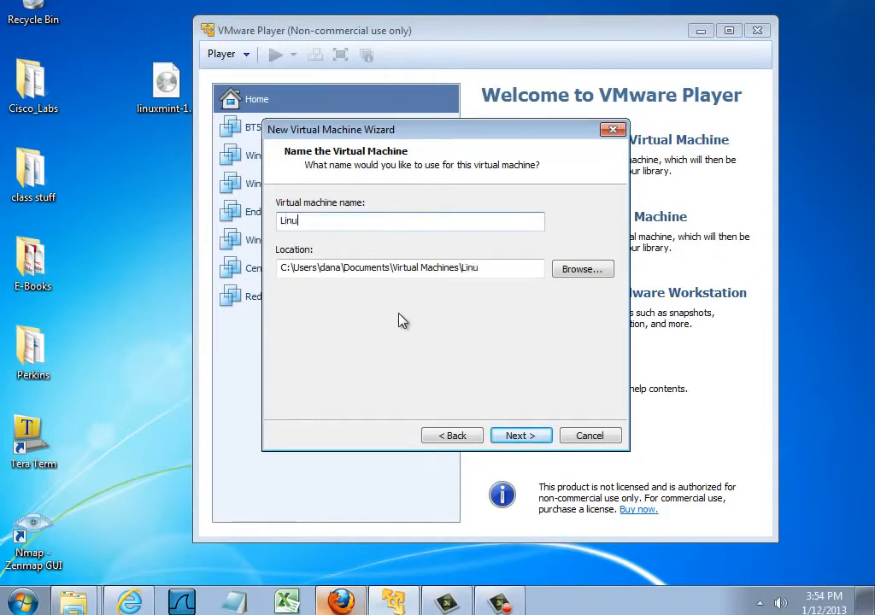
{"action": "type", "text": "x Mint"}
{"action": "left_click", "coordinate": [520, 439]}
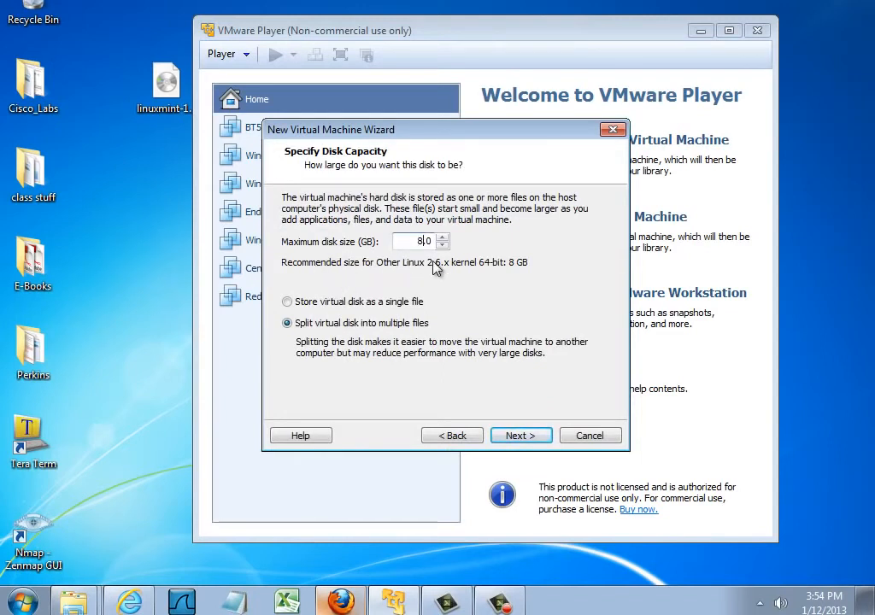
{"action": "key", "text": "BackSpace"}
{"action": "type", "text": "20"}
{"action": "left_click", "coordinate": [516, 436]}
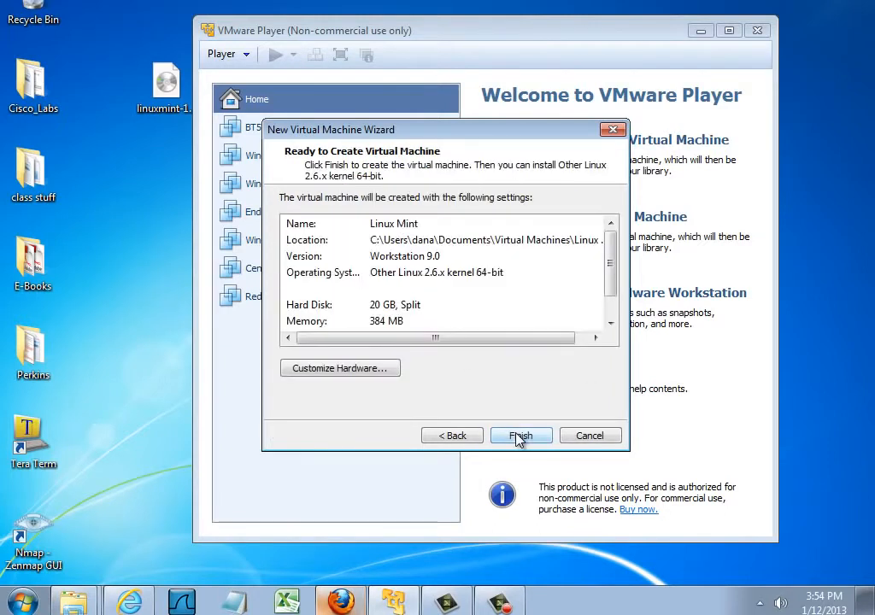
Customize the virtual machine's hardware with 1024 MB of memory and 2 processor cores.
{"action": "left_click", "coordinate": [342, 374]}
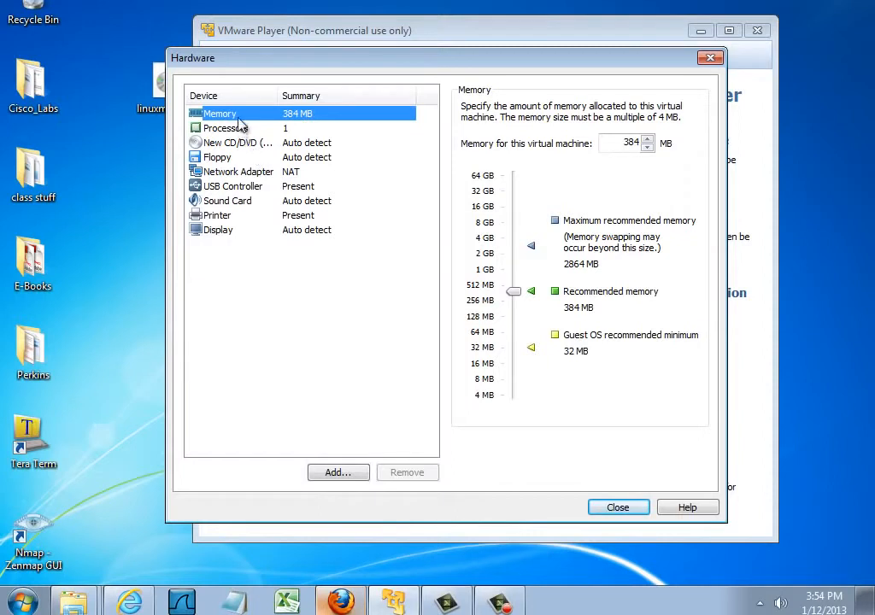
{"action": "left_click_drag", "start_coordinate": [512, 293], "coordinate": [508, 267]}
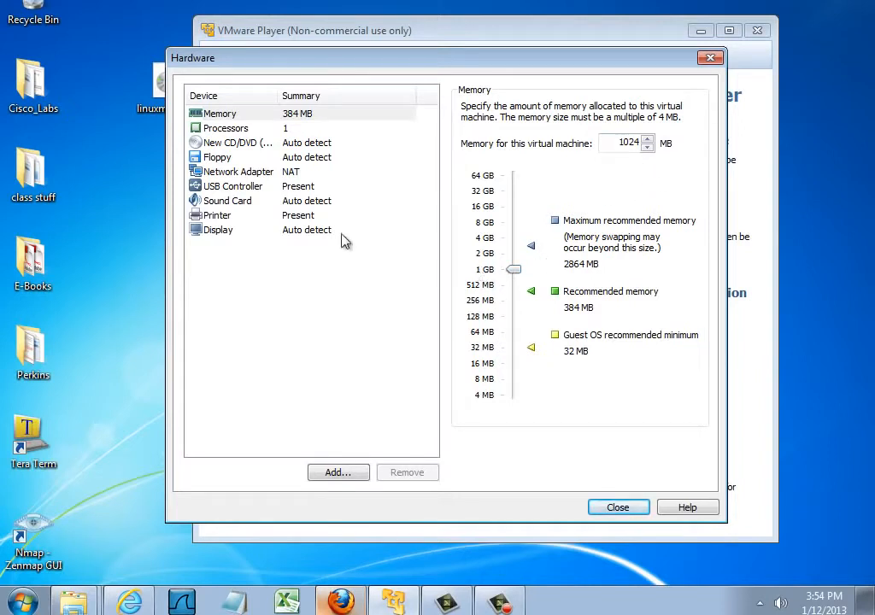
{"action": "left_click", "coordinate": [228, 128]}
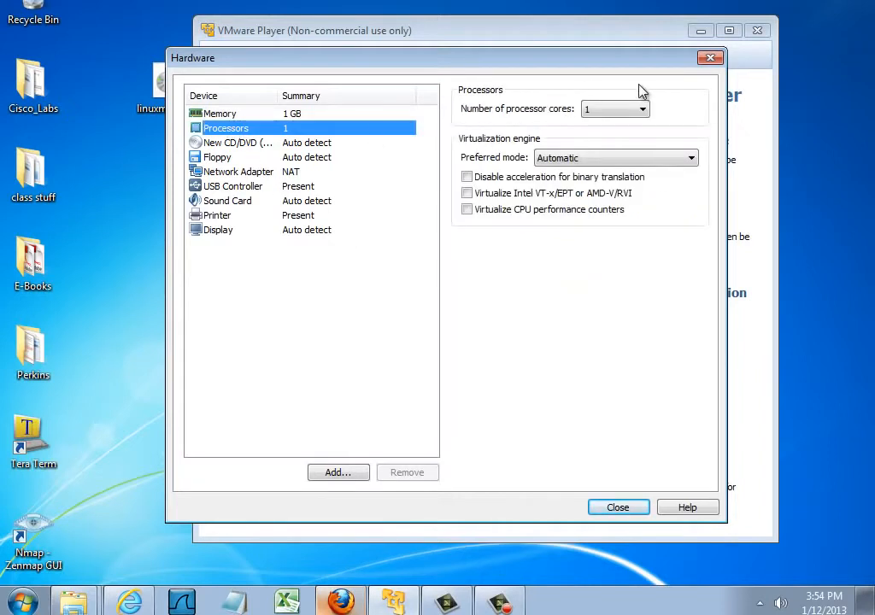
{"action": "left_click", "coordinate": [628, 111]}
{"action": "left_click", "coordinate": [615, 136]}
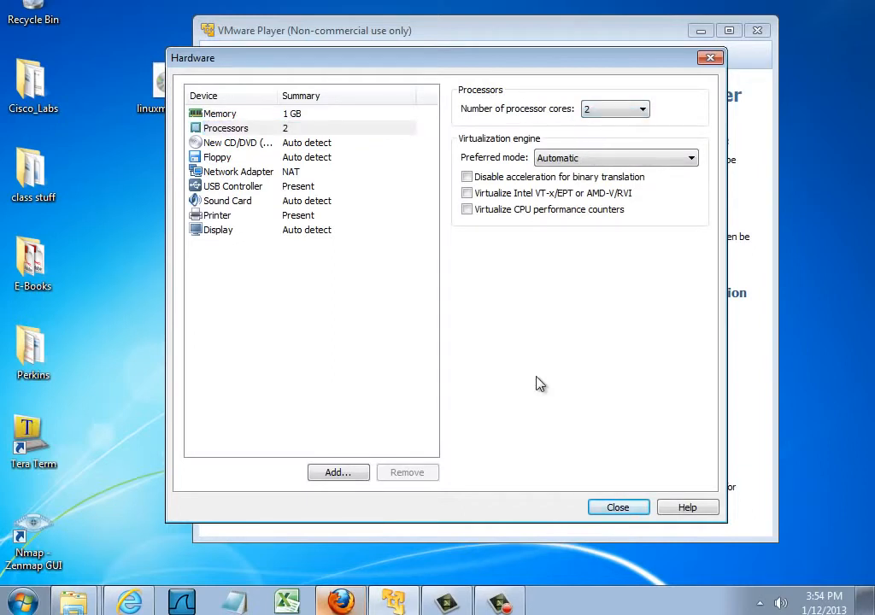
Set the virtual CD/DVD drive to use the ISO image linuxmint-14.1-mate-dvd-64bit.iso from the desktop.
{"action": "left_click", "coordinate": [227, 146]}
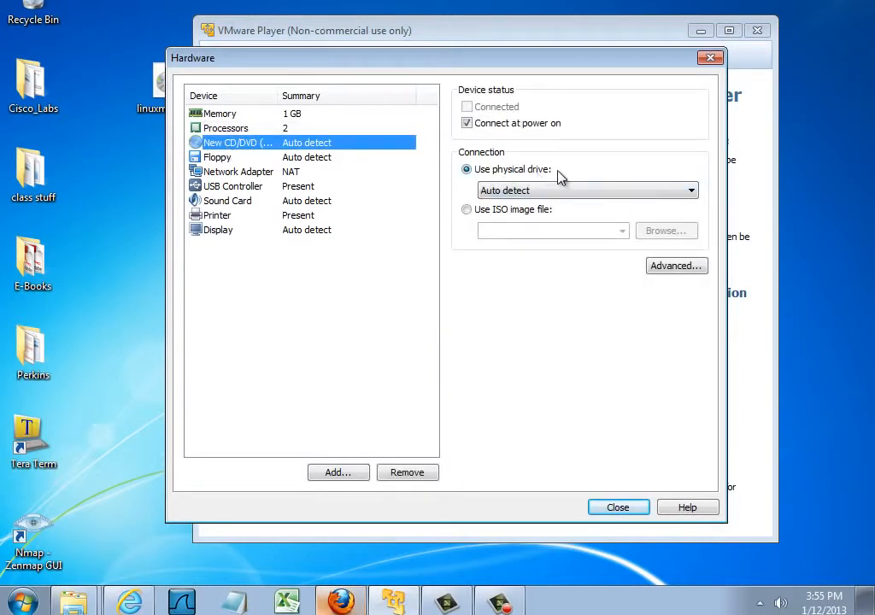
{"action": "left_click_drag", "start_coordinate": [162, 85], "coordinate": [119, 145]}
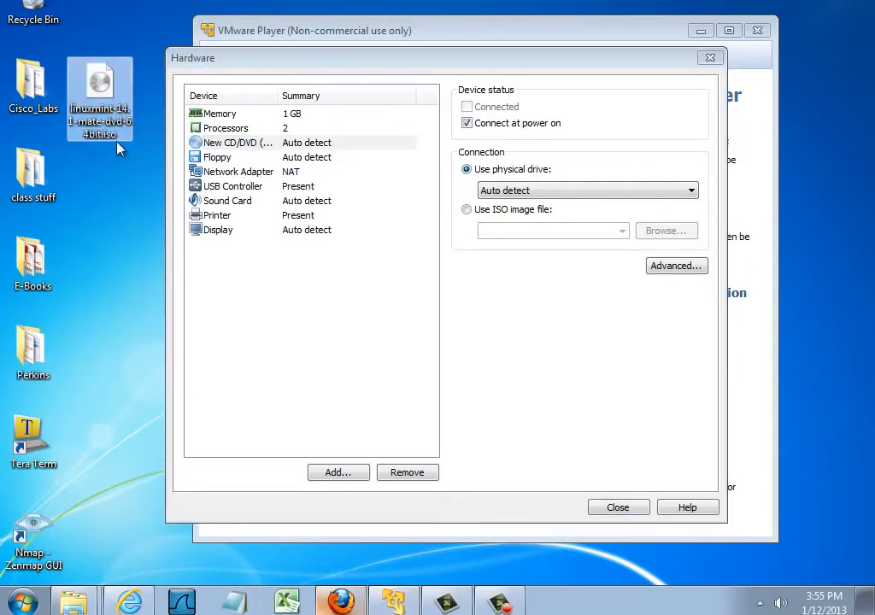
{"action": "left_click", "coordinate": [466, 211]}
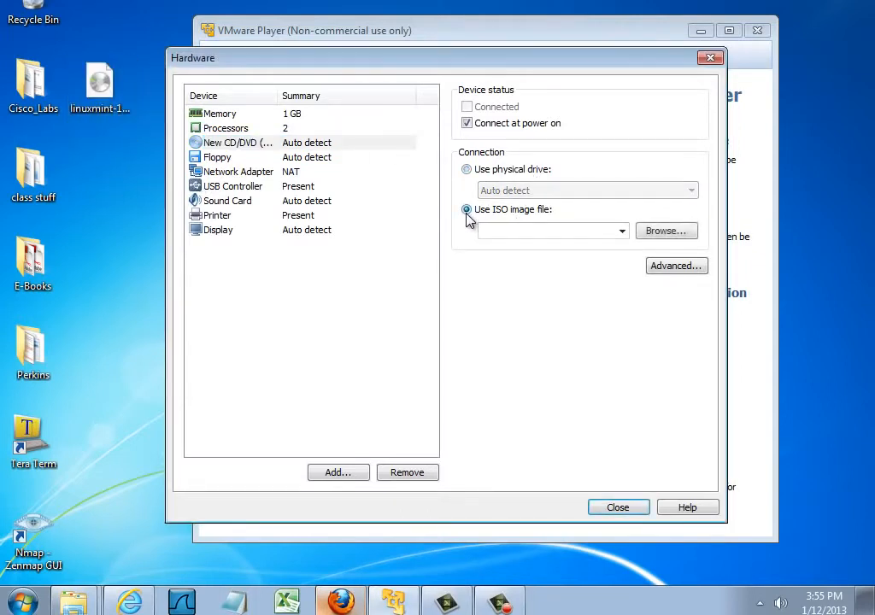
{"action": "left_click", "coordinate": [212, 146]}
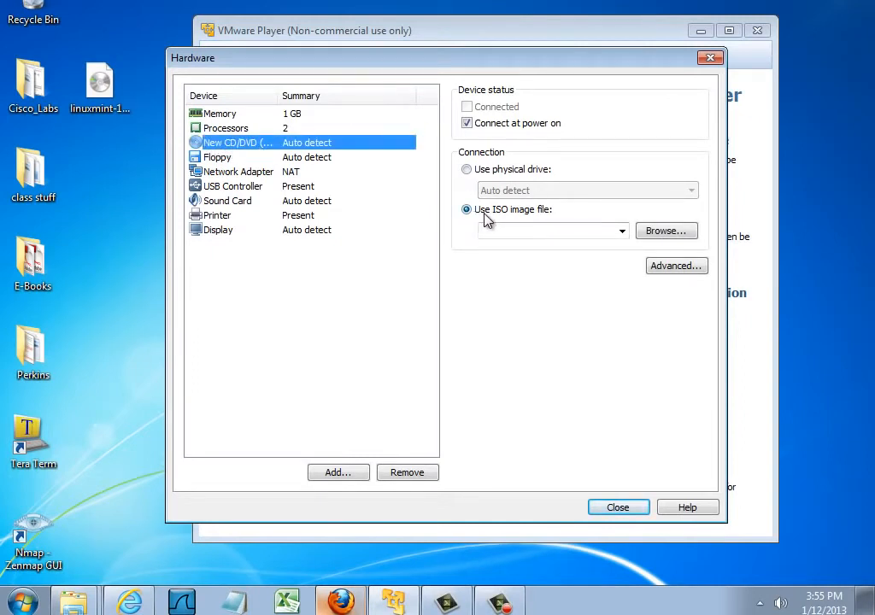
{"action": "left_click", "coordinate": [681, 231]}
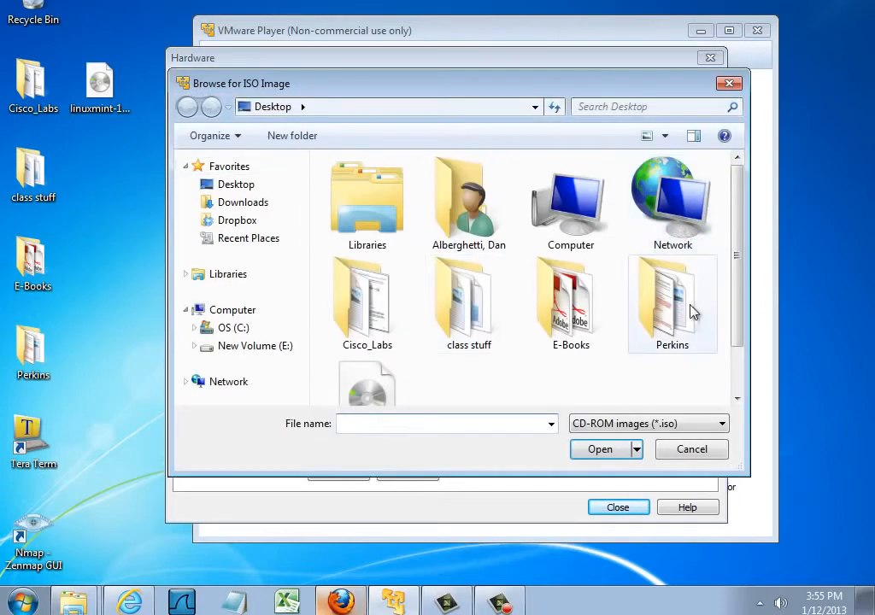
{"action": "left_click_drag", "start_coordinate": [738, 254], "coordinate": [742, 333]}
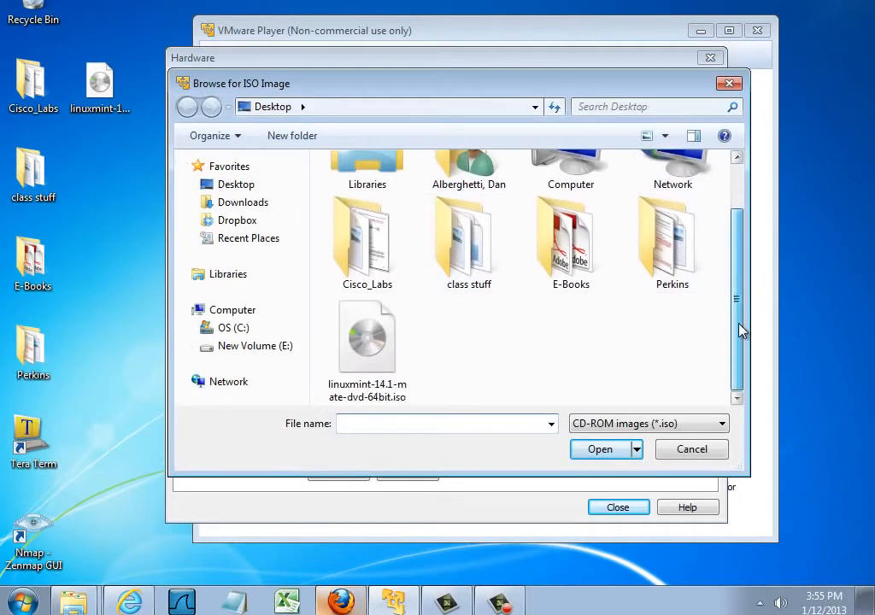
{"action": "double_click", "coordinate": [363, 356]}
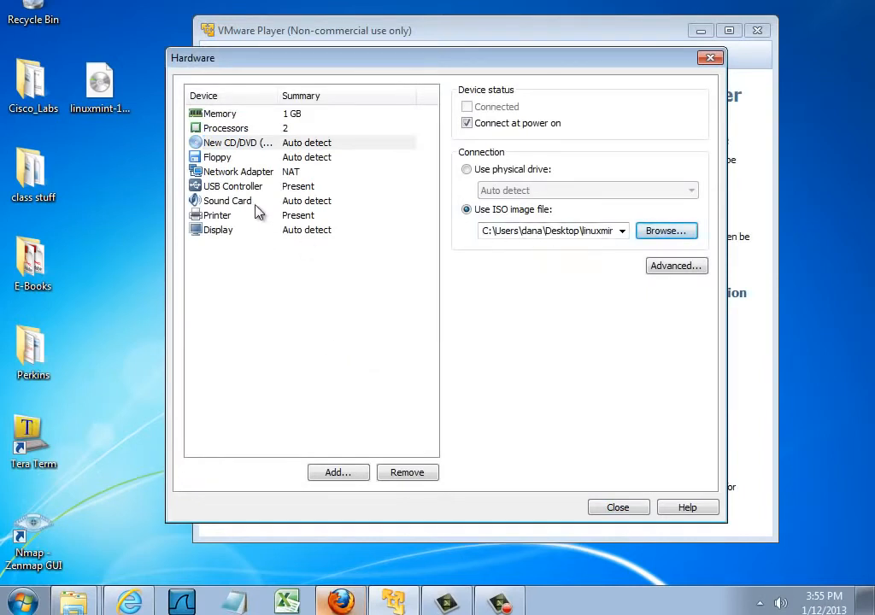
Set the network adapter to Bridged, automatically bridging only the Intel(R) Centrino(R) Advanced-N 6200 AGN host adapter.
{"action": "left_click", "coordinate": [236, 174]}
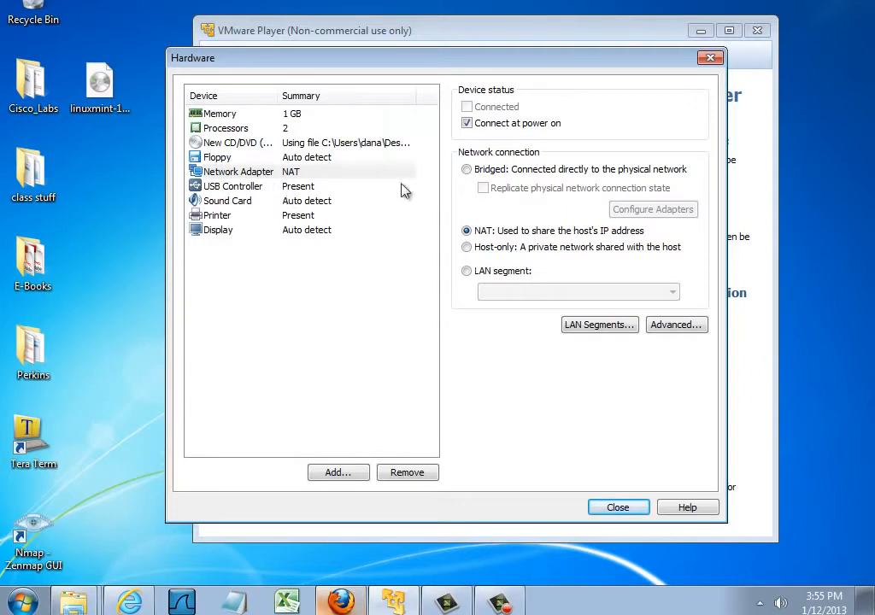
{"action": "left_click", "coordinate": [467, 170]}
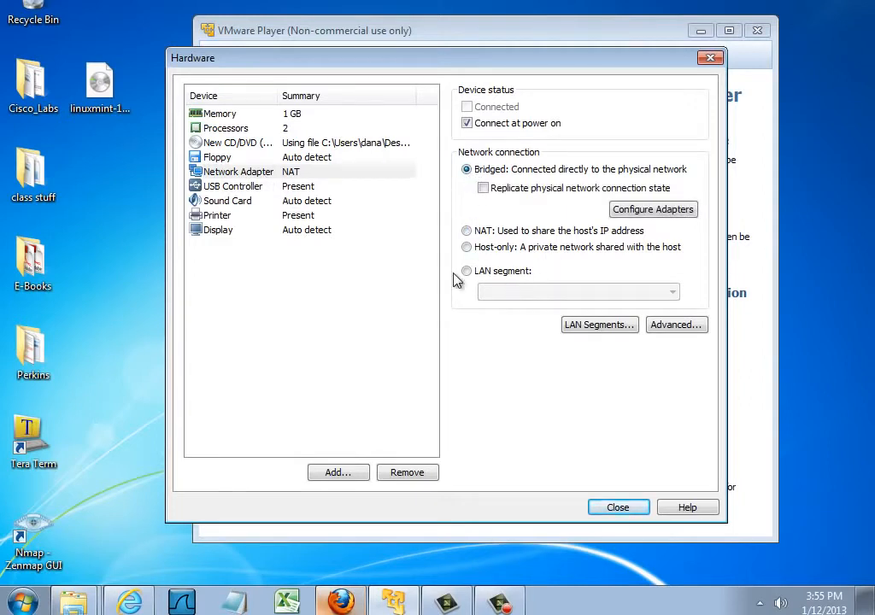
{"action": "left_click", "coordinate": [666, 214]}
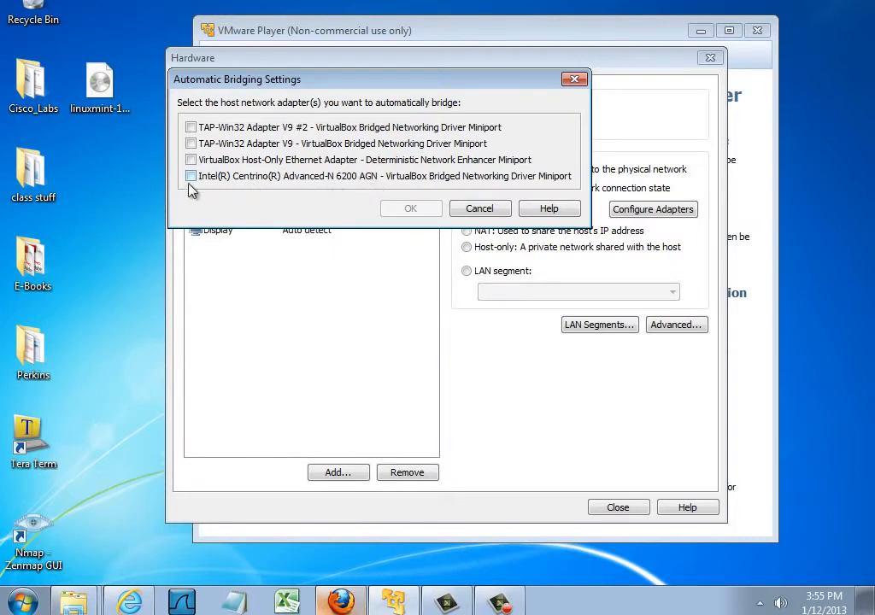
{"action": "left_click", "coordinate": [249, 180]}
{"action": "left_click", "coordinate": [413, 212]}
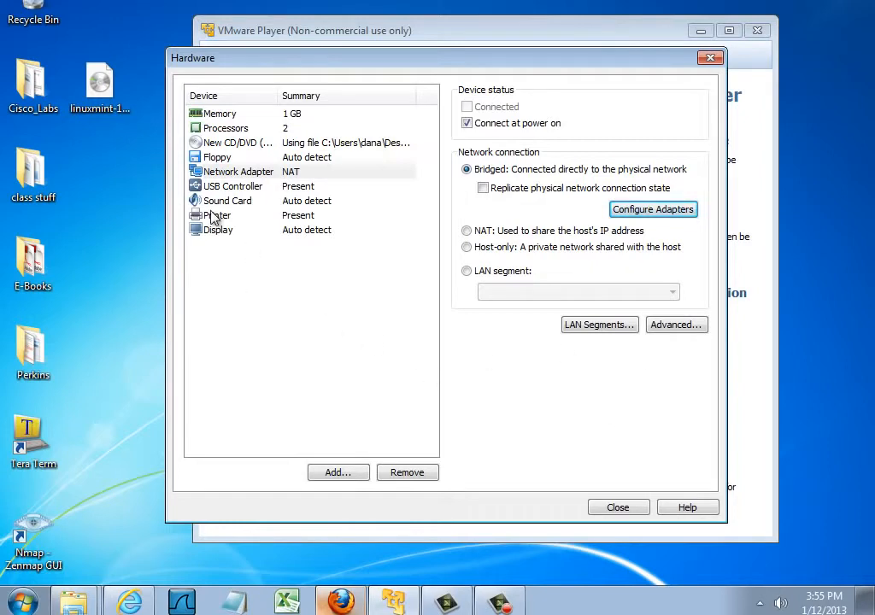
Review the display and memory settings, then close the hardware settings and finish creating the Linux Mint virtual machine.
{"action": "left_click", "coordinate": [219, 232]}
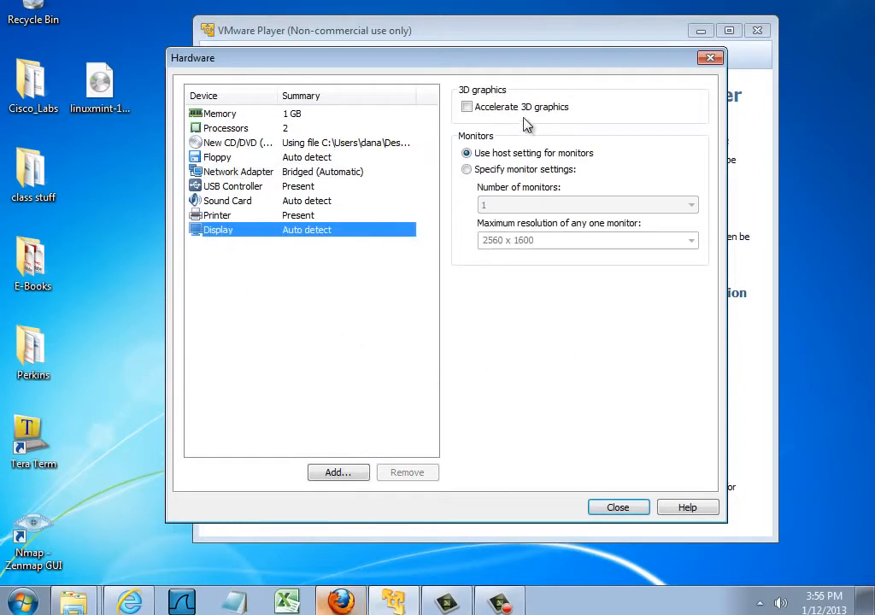
{"action": "left_click", "coordinate": [223, 115]}
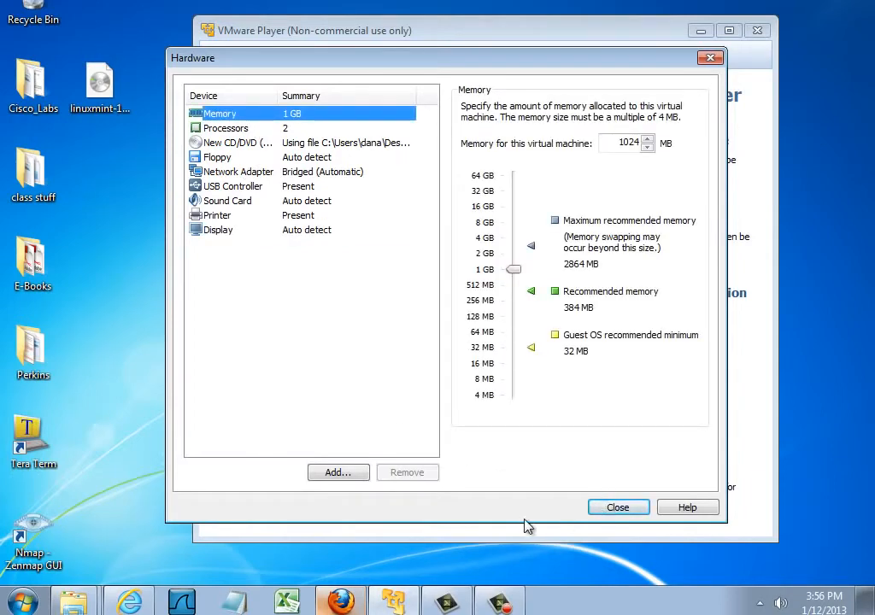
{"action": "left_click", "coordinate": [617, 508]}
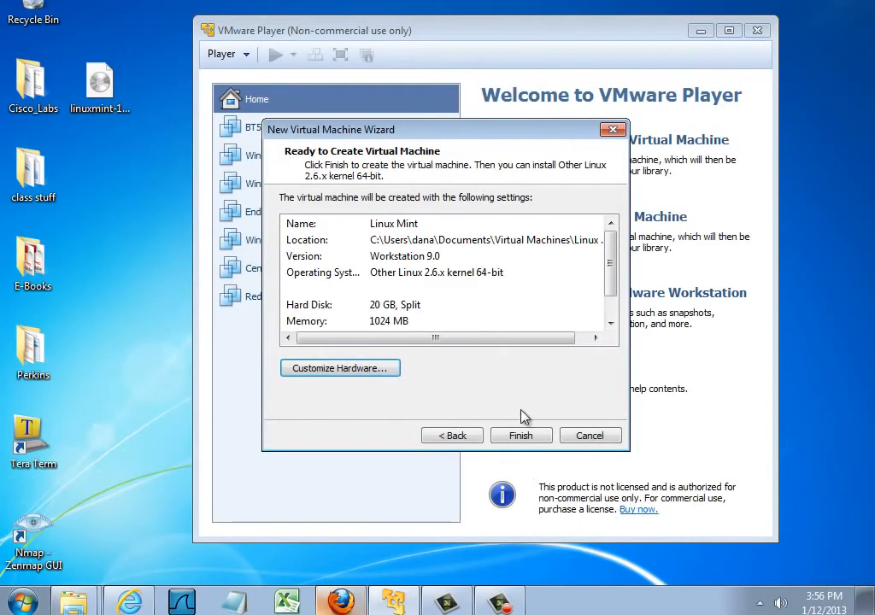
{"action": "left_click", "coordinate": [522, 438]}
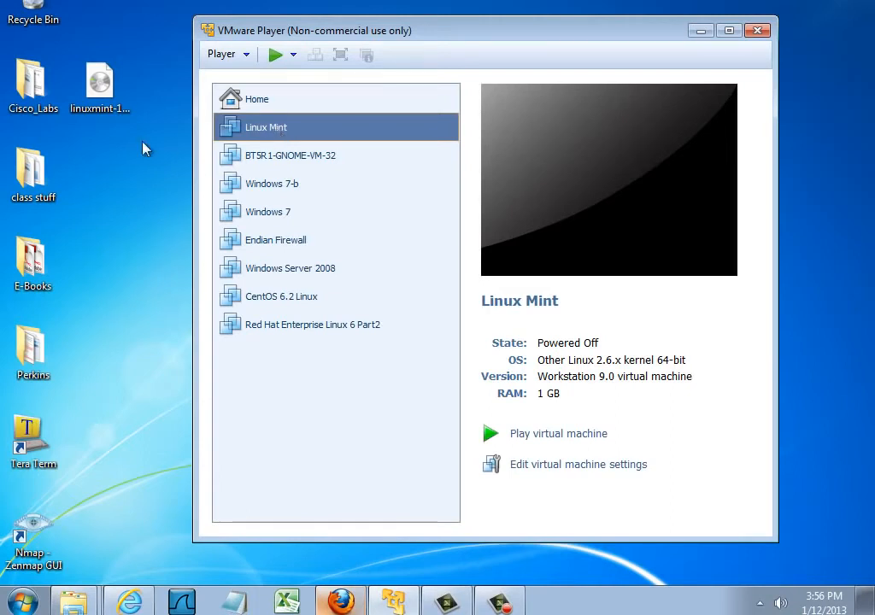
Power on the Linux Mint virtual machine and dismiss the removable devices hint.
{"action": "left_click", "coordinate": [99, 86]}
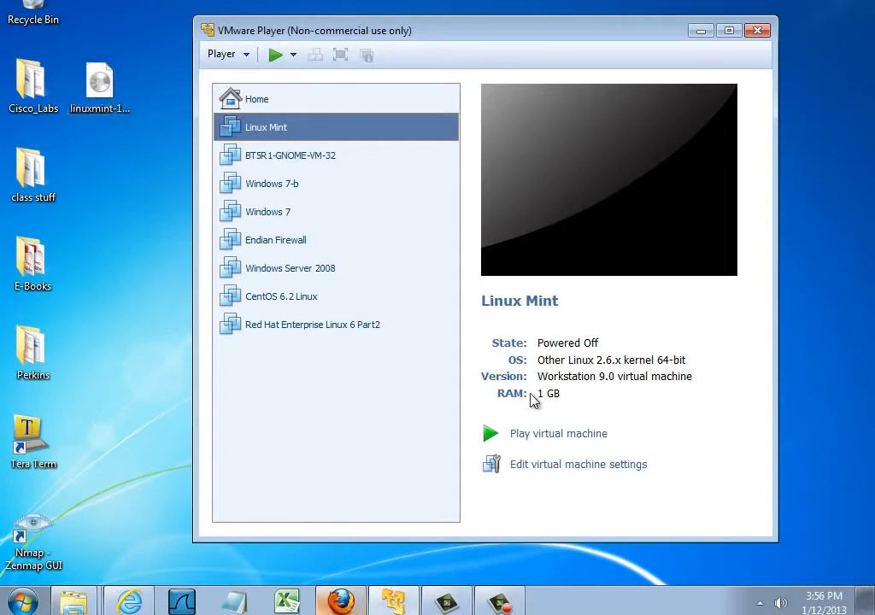
{"action": "left_click", "coordinate": [544, 436]}
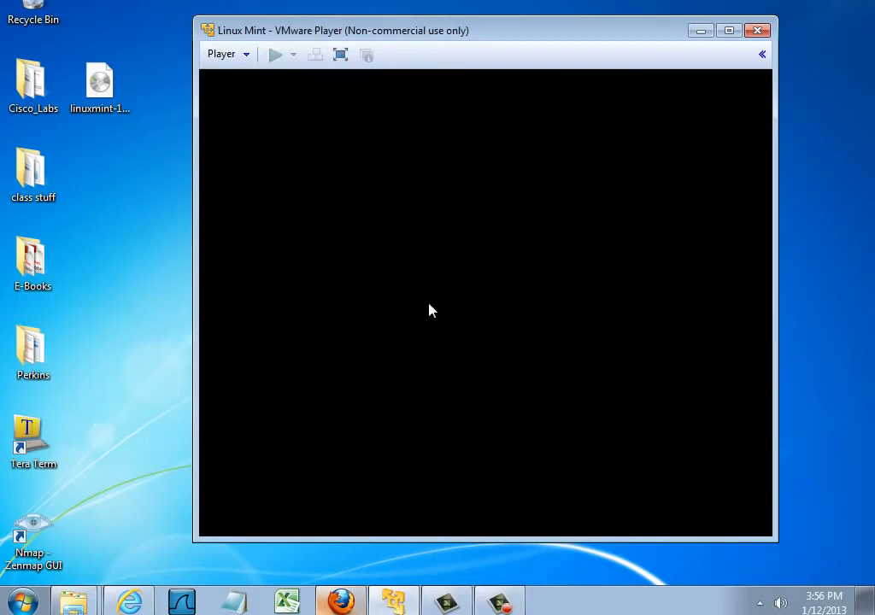
{"action": "left_click_drag", "start_coordinate": [621, 32], "coordinate": [575, 29]}
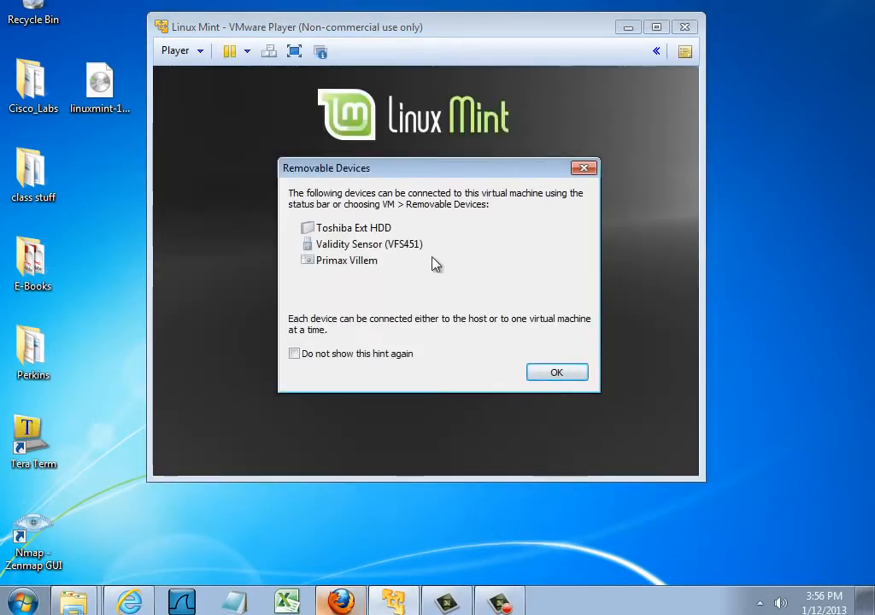
{"action": "left_click_drag", "start_coordinate": [480, 174], "coordinate": [265, 193]}
{"action": "left_click", "coordinate": [340, 390]}
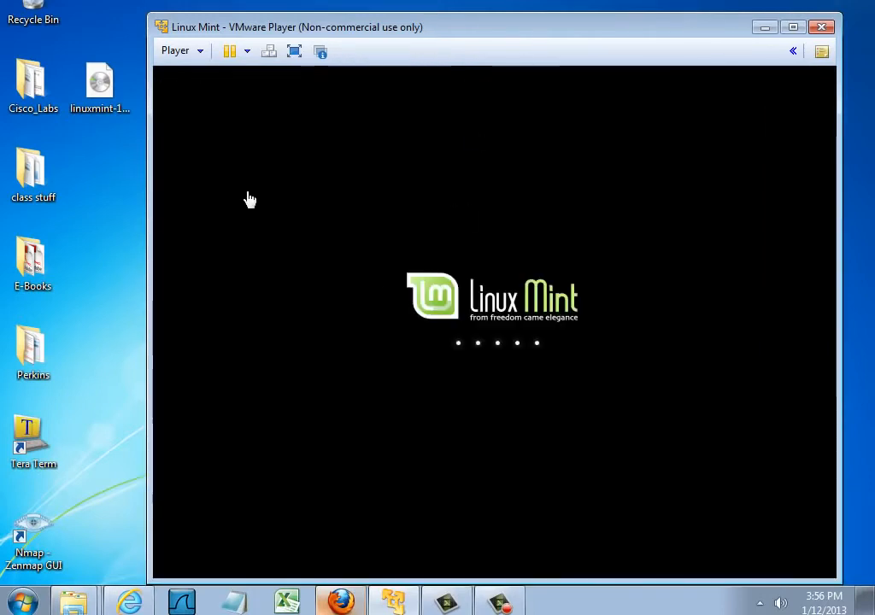
{"action": "left_click_drag", "start_coordinate": [527, 34], "coordinate": [498, 20]}
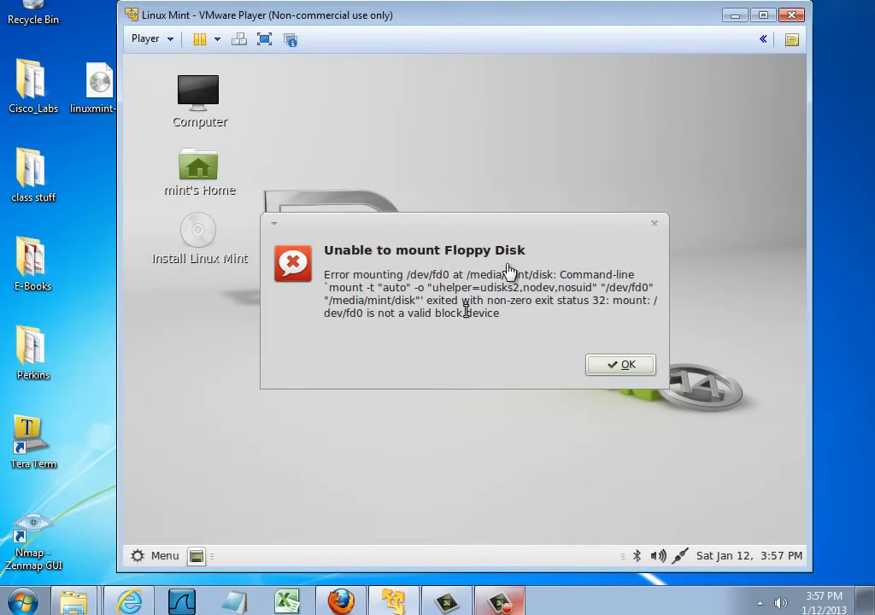
Dismiss the floppy disk mount error in the guest and release the pointer to the host to reposition the virtual machine window.
{"action": "left_click", "coordinate": [466, 311]}
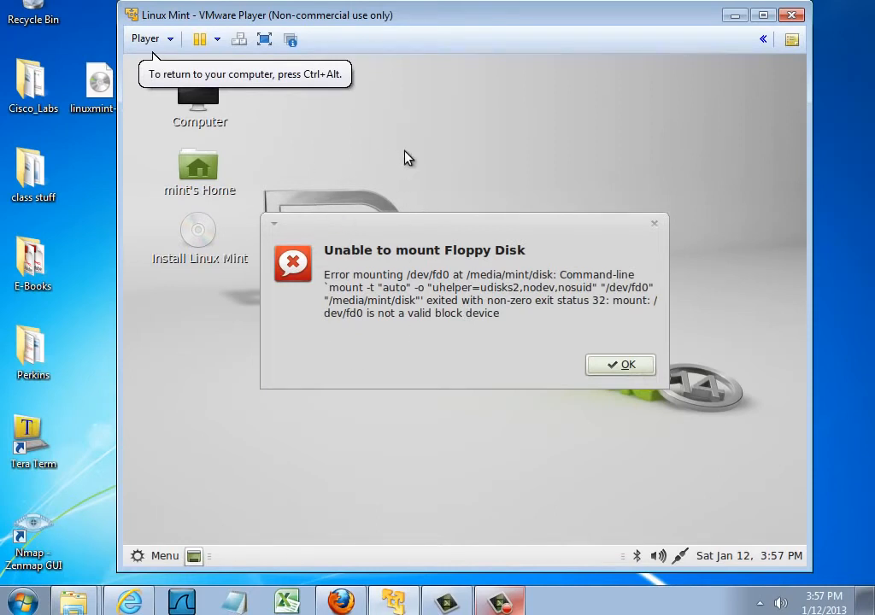
{"action": "left_click", "coordinate": [621, 365]}
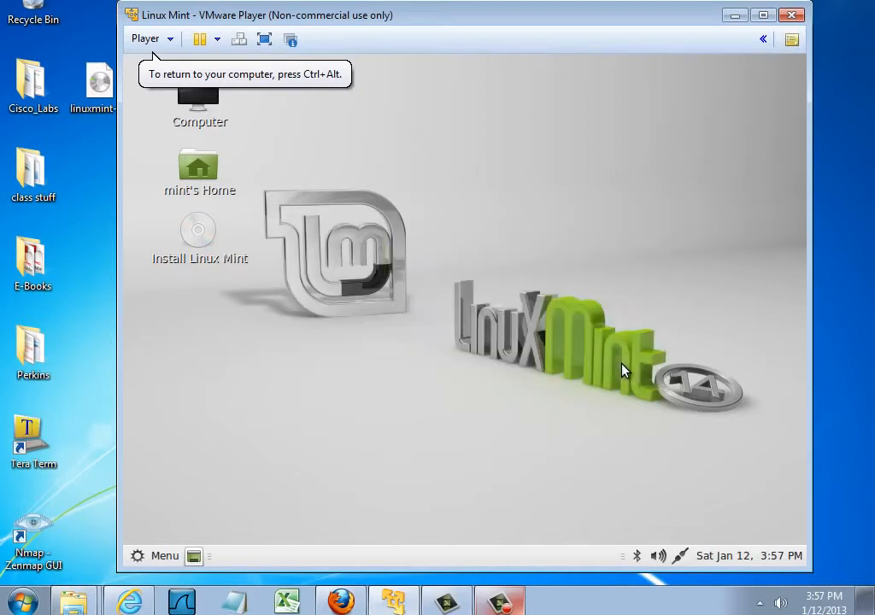
{"action": "key", "text": "ctrl+alt"}
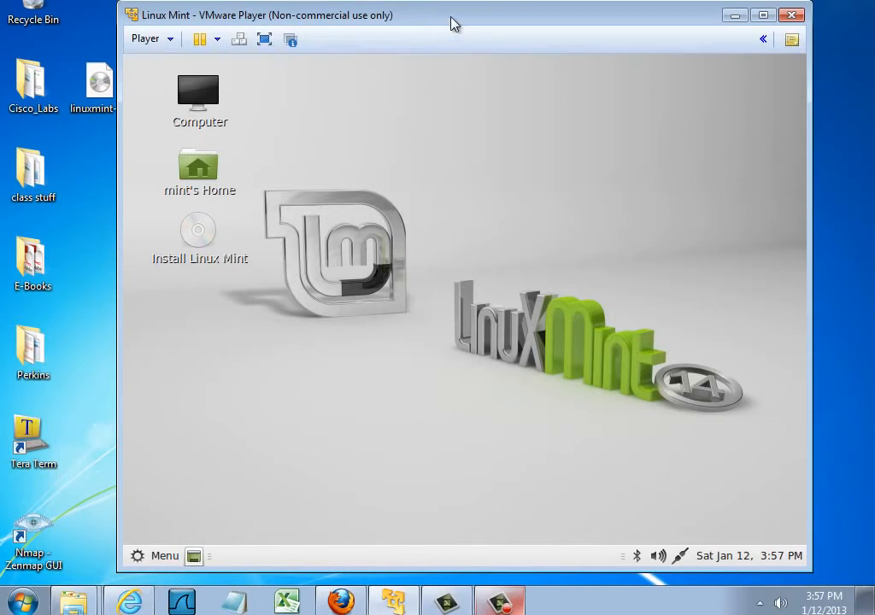
{"action": "mouse_move", "coordinate": [453, 24]}
{"action": "left_mouse_down"}
{"action": "mouse_move", "coordinate": [420, 20]}
{"action": "mouse_move", "coordinate": [439, 27]}
{"action": "left_mouse_up"}
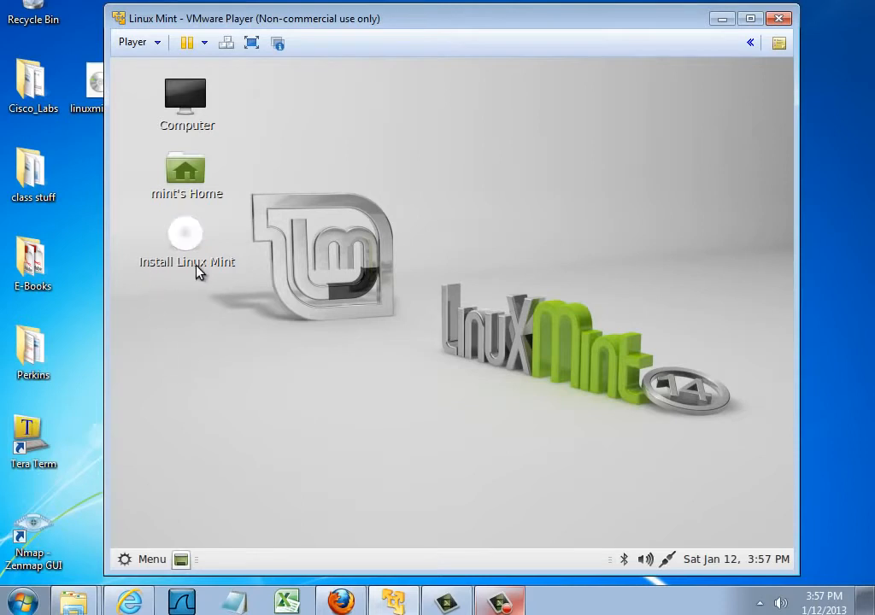
Launch the Linux Mint installer from the guest desktop and accept English as the installation language.
{"action": "left_click", "coordinate": [184, 246]}
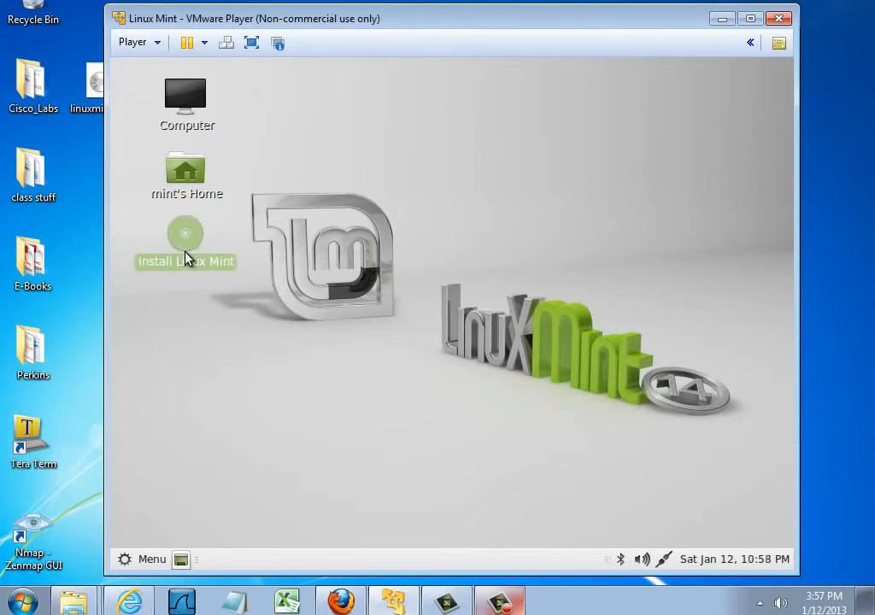
{"action": "double_click", "coordinate": [185, 248]}
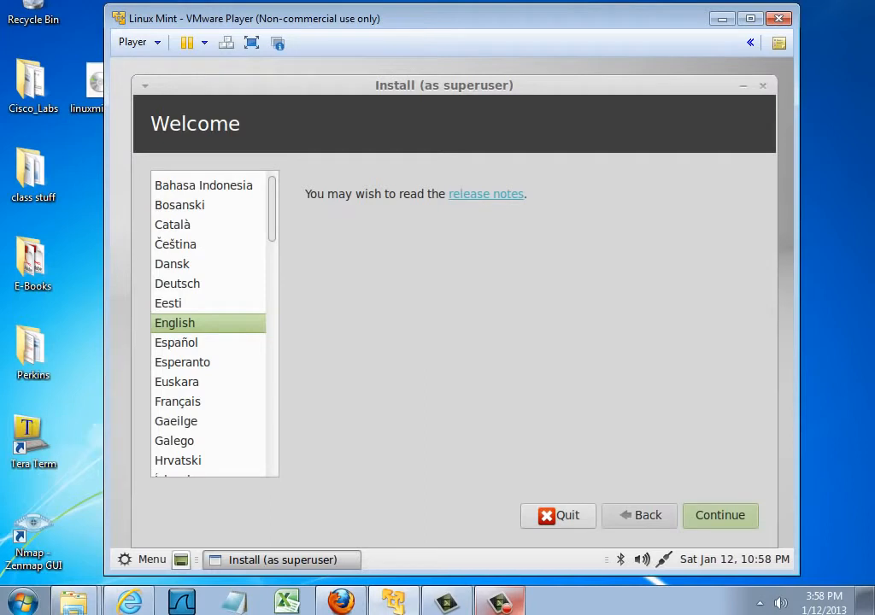
{"action": "left_click", "coordinate": [718, 515]}
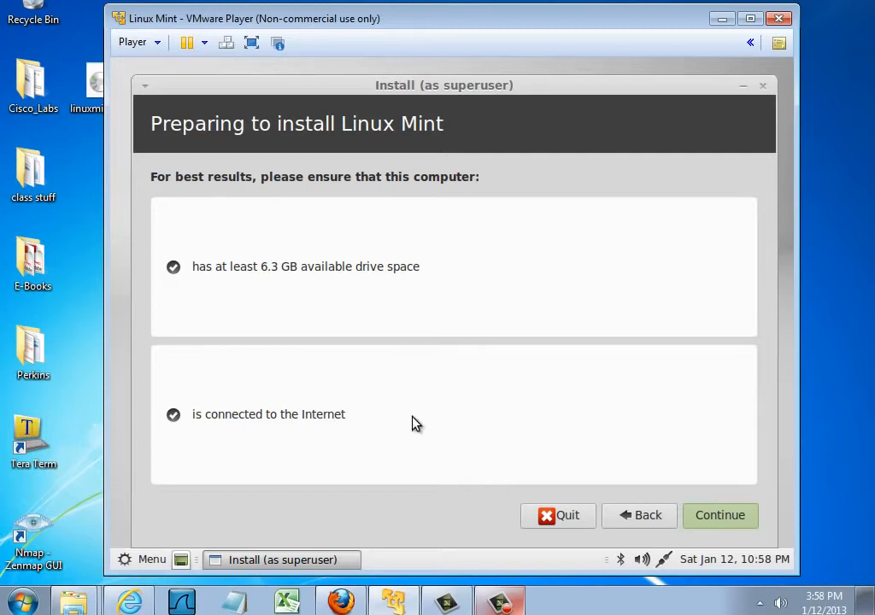
Proceed past the preparation checks and start the installation by erasing the entire SCSI3 (0,0,0) (sda) virtual disk.
{"action": "left_click", "coordinate": [739, 516]}
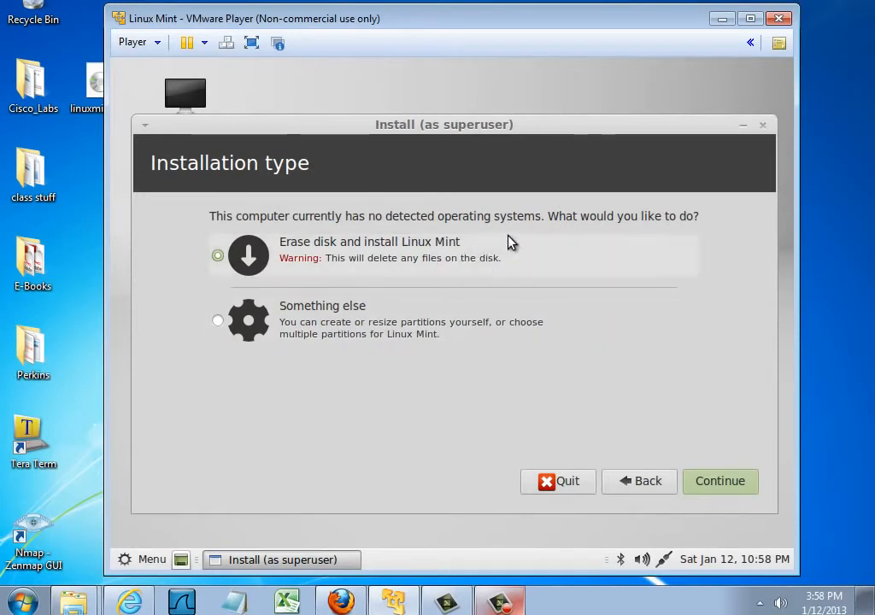
{"action": "left_click", "coordinate": [723, 483]}
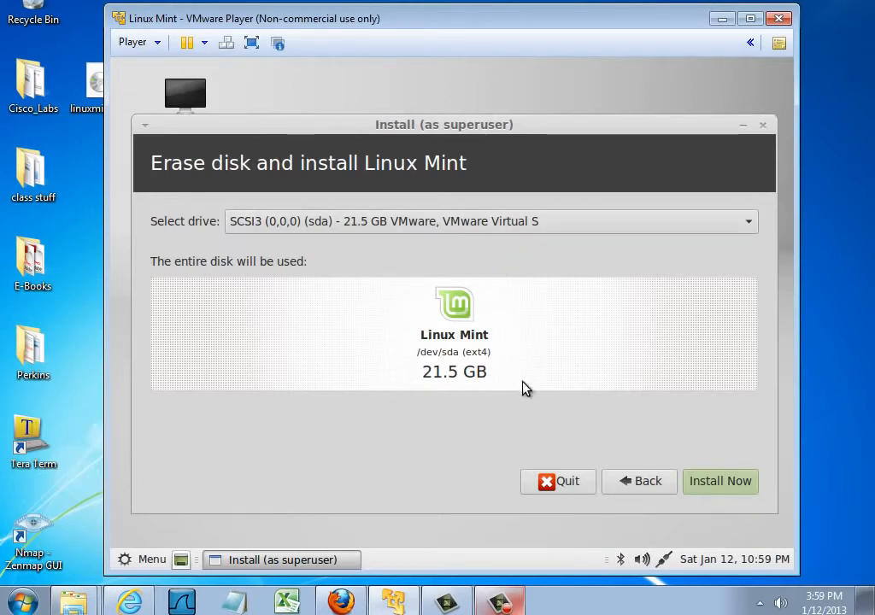
{"action": "left_click", "coordinate": [721, 481]}
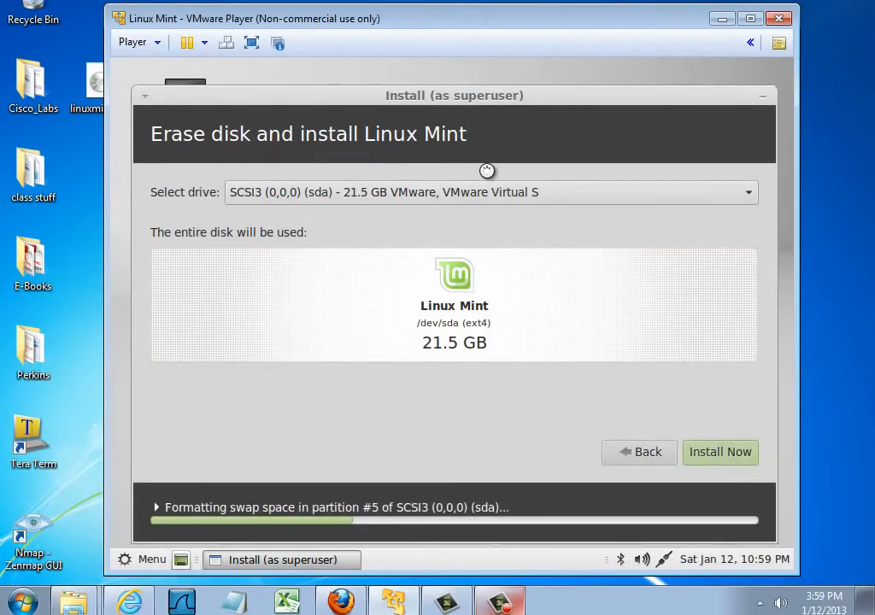
Accept Denver as the location and English (US) as the keyboard layout.
{"action": "left_click_drag", "start_coordinate": [536, 103], "coordinate": [533, 91]}
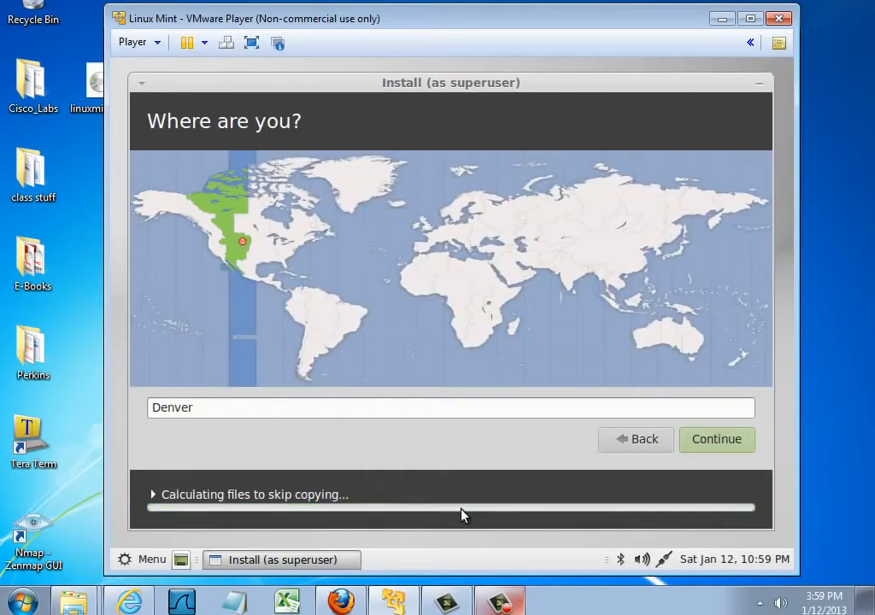
{"action": "left_click", "coordinate": [716, 452]}
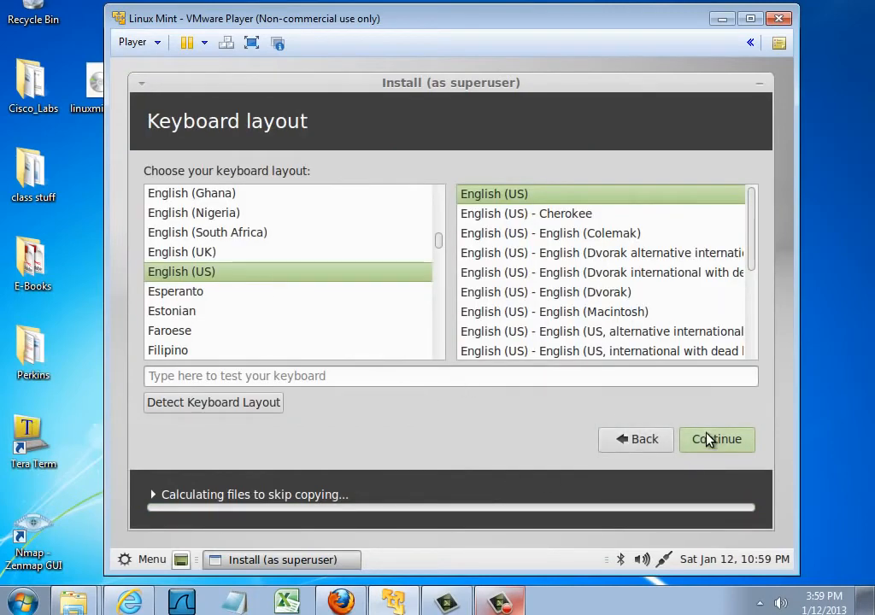
{"action": "left_click", "coordinate": [716, 441]}
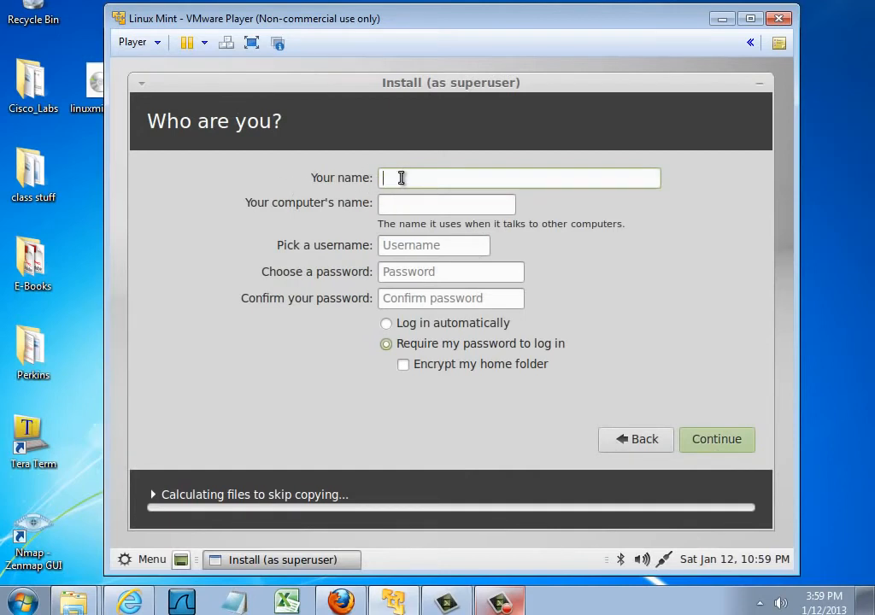
Enter danscourses in the name field and change the computer's name to danscourses-mint.
{"action": "type", "text": "danscour"}
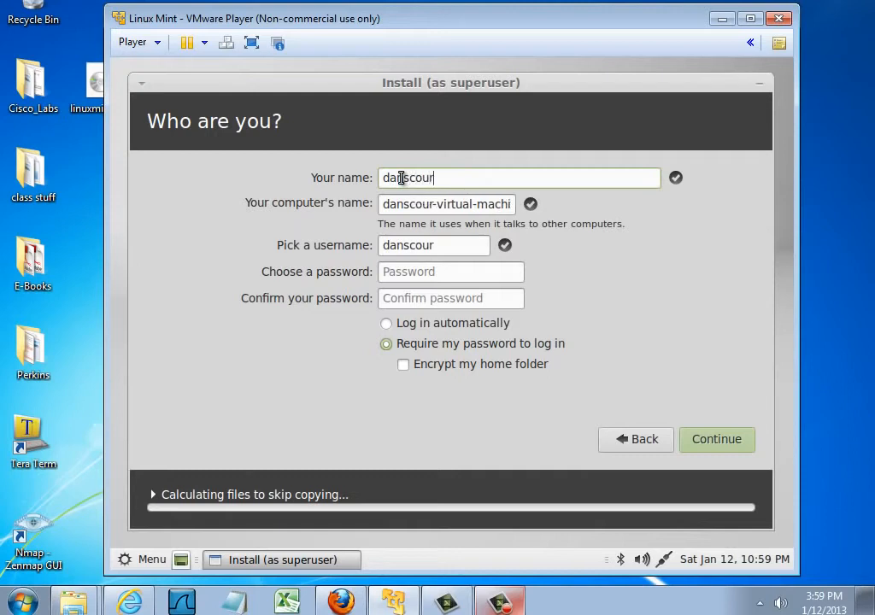
{"action": "type", "text": "ses"}
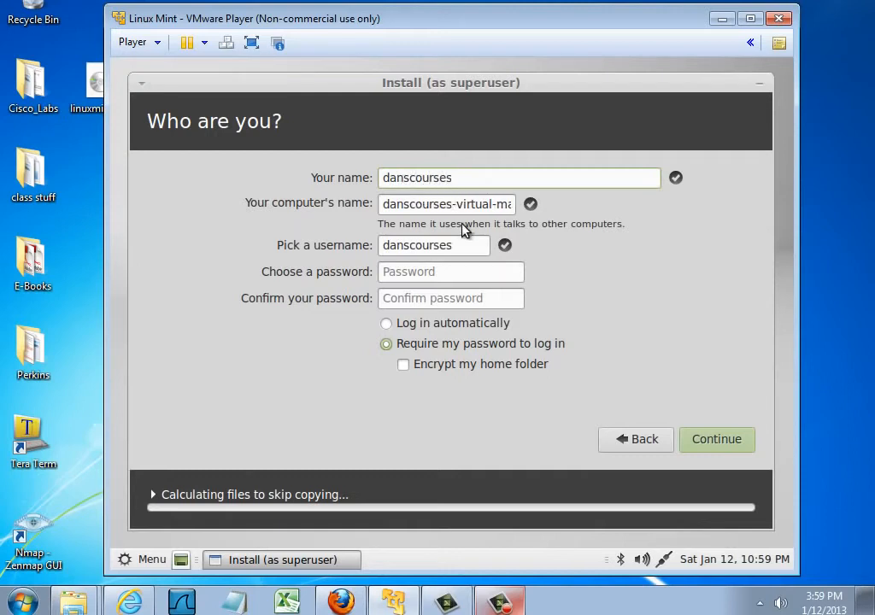
{"action": "left_click_drag", "start_coordinate": [458, 204], "coordinate": [595, 224]}
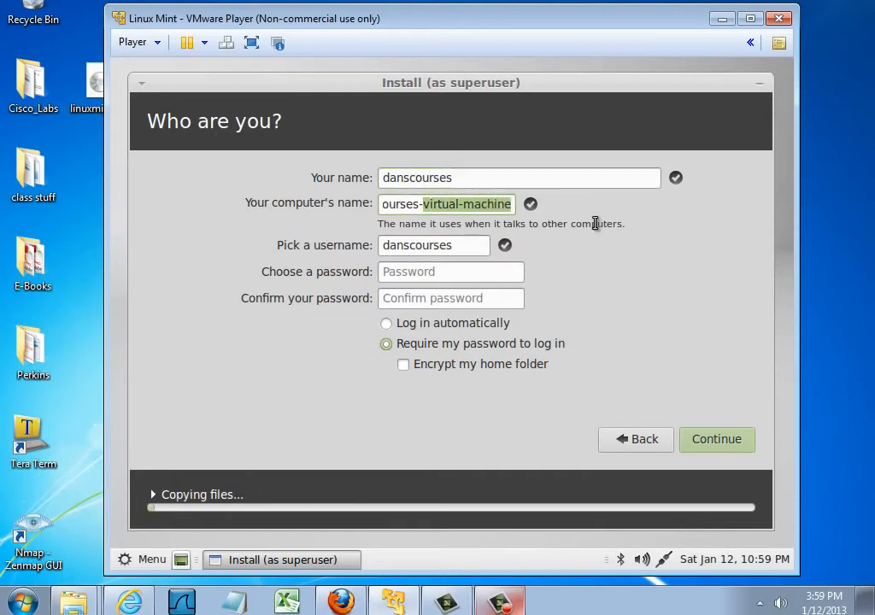
{"action": "type", "text": "mint"}
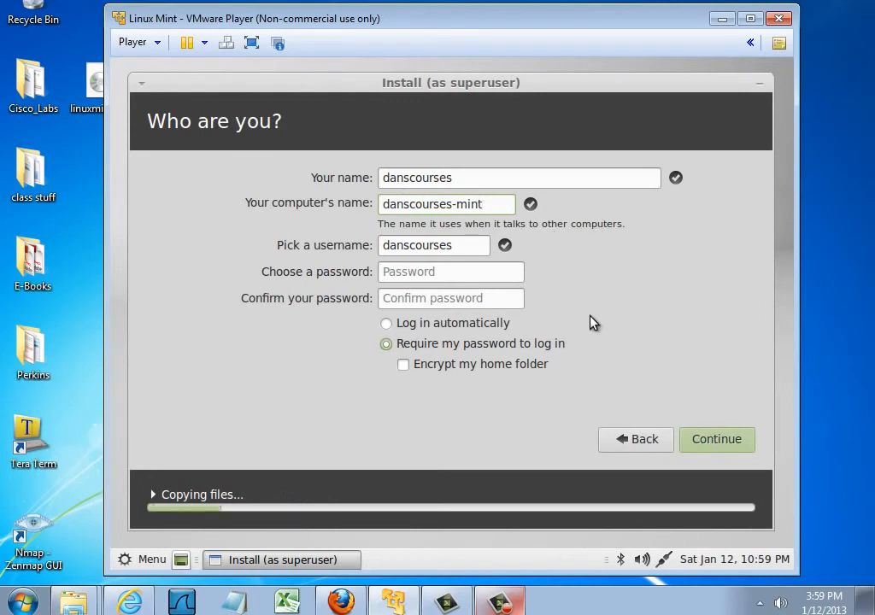
Shorten the suggested username to its first three letters.
{"action": "left_click", "coordinate": [462, 248]}
{"action": "key", "text": "BackSpace"}
{"action": "key", "text": "BackSpace"}
{"action": "key", "text": "BackSpace"}
{"action": "key", "text": "BackSpace"}
{"action": "key", "text": "BackSpace"}
{"action": "key", "text": "BackSpace"}
{"action": "key", "text": "BackSpace"}
{"action": "key", "text": "BackSpace"}
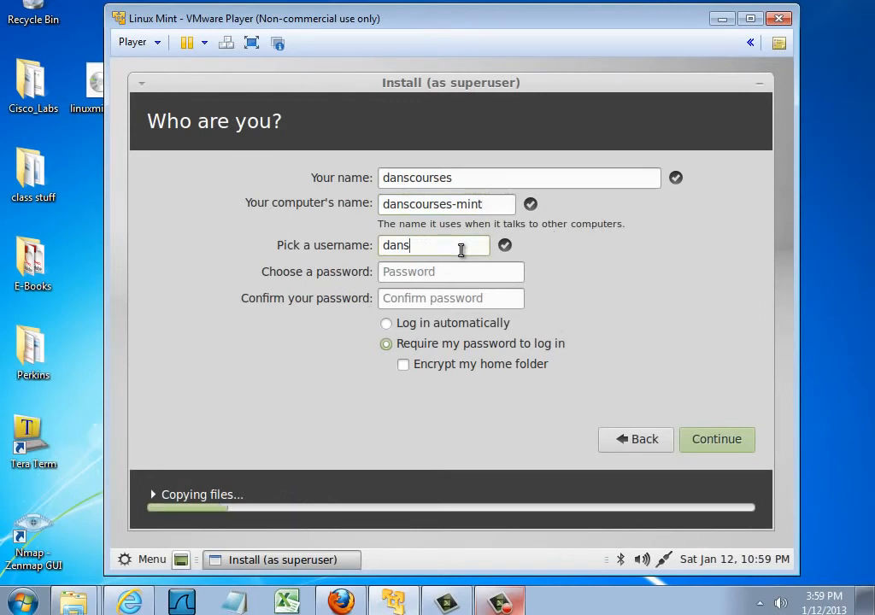
Enter the account password and repeat it in the confirmation field.
{"action": "left_click", "coordinate": [403, 271]}
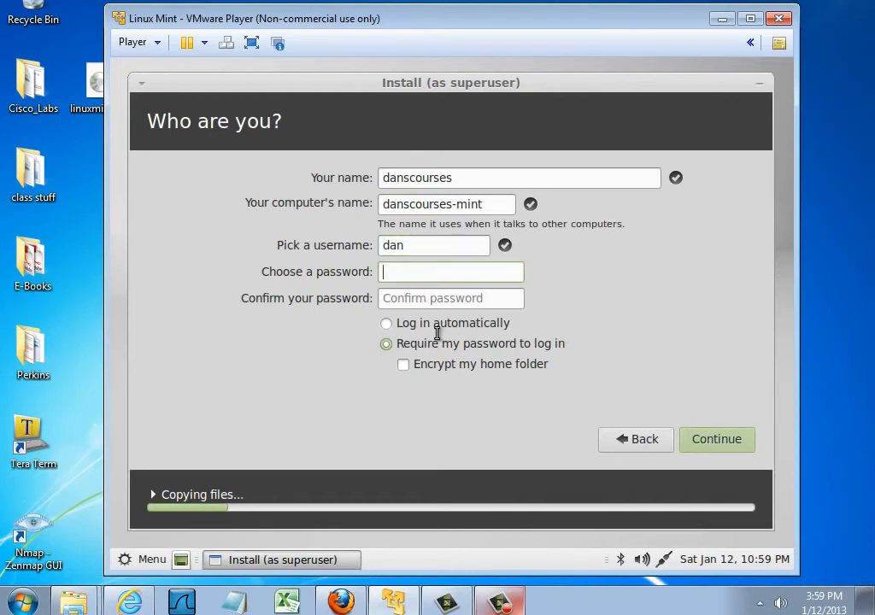
{"action": "type", "text": "●●●●●●●●●●"}
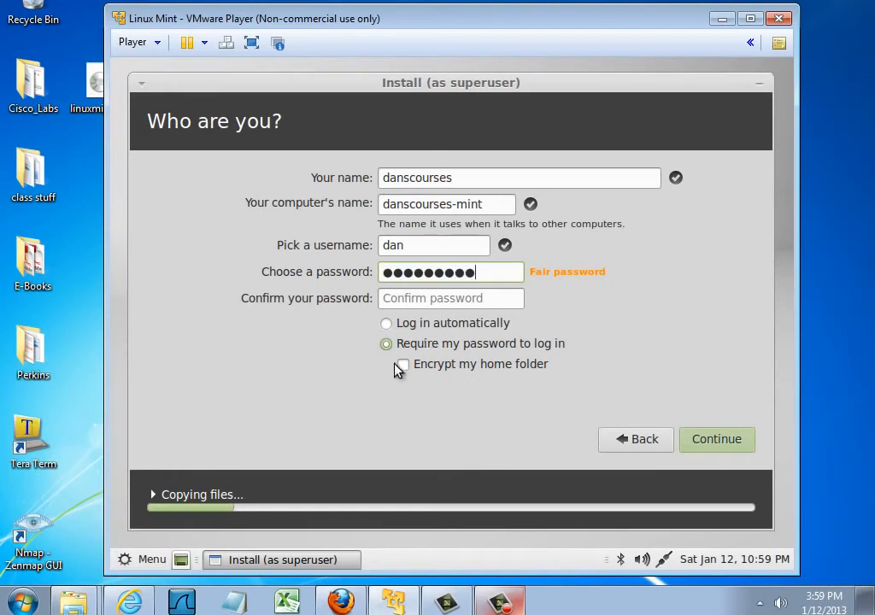
{"action": "left_click", "coordinate": [415, 299]}
{"action": "type", "text": "●●●●●●●●"}
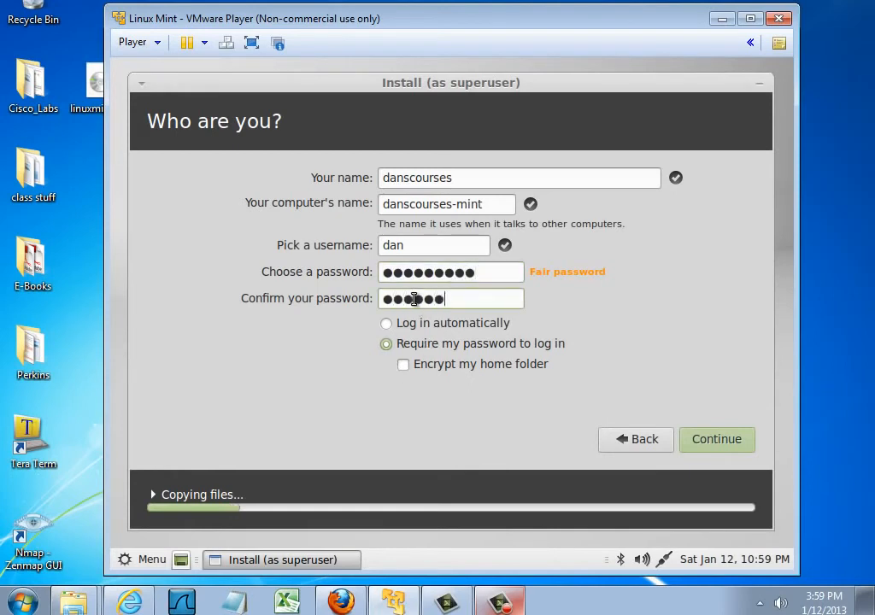
{"action": "type", "text": "●●"}
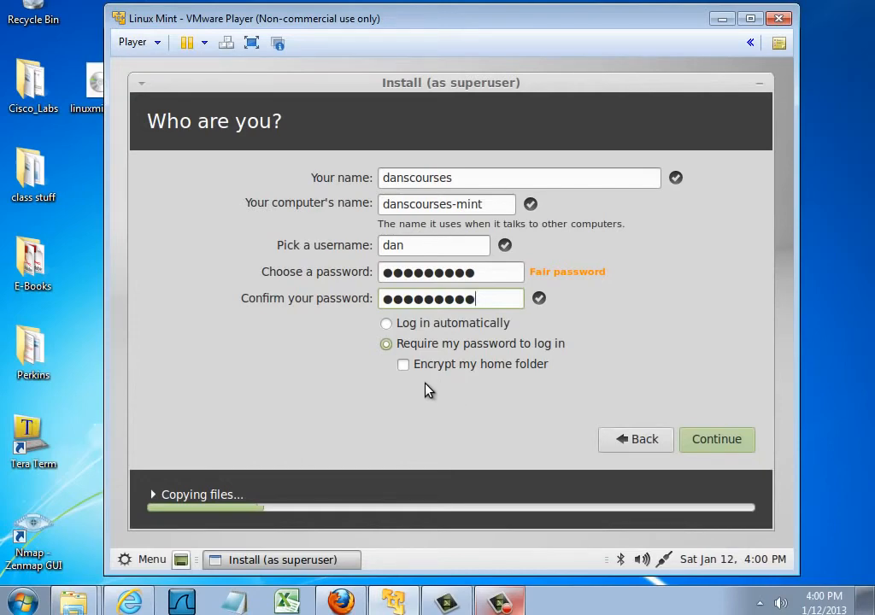
Submit the user account details to finish the installation and restart the virtual machine.
{"action": "left_click", "coordinate": [731, 441]}
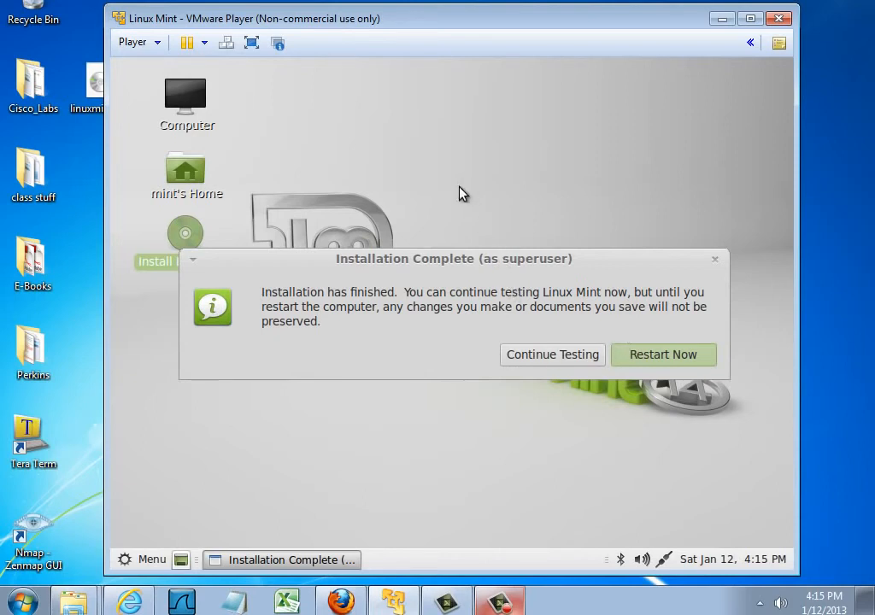
{"action": "left_click", "coordinate": [658, 369]}
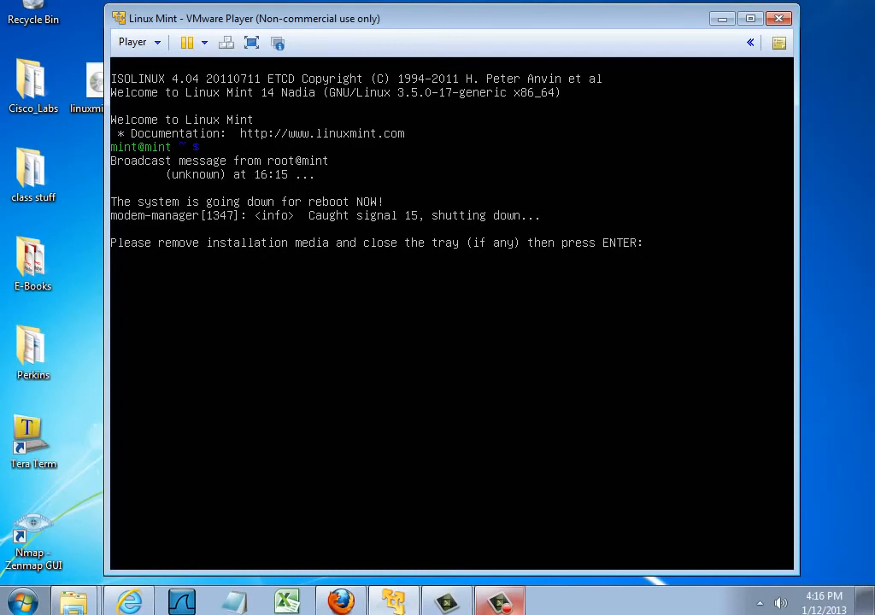
Switch the virtual CD/DVD (IDE) from the ISO image to the auto-detected physical drive and continue the reboot.
{"action": "left_click", "coordinate": [139, 44]}
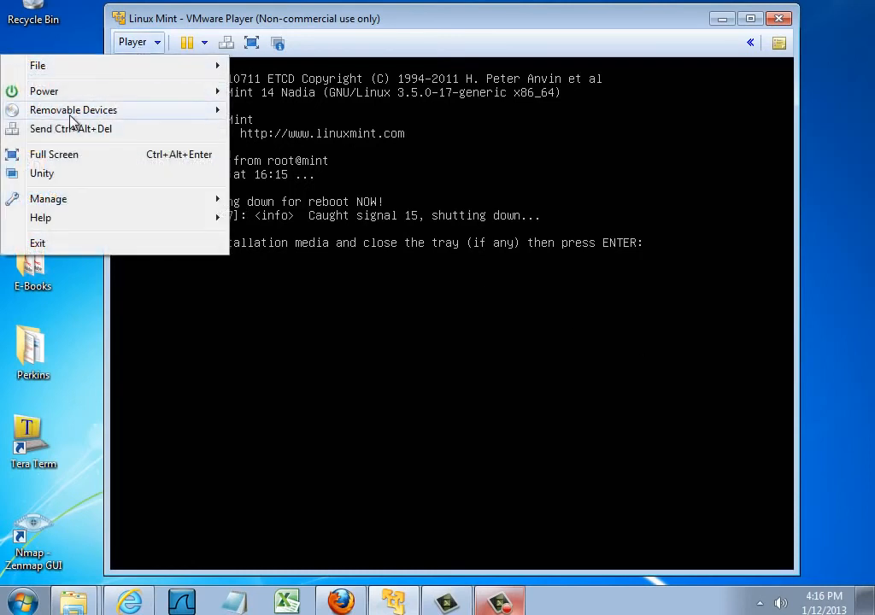
{"action": "mouse_move", "coordinate": [72, 120]}
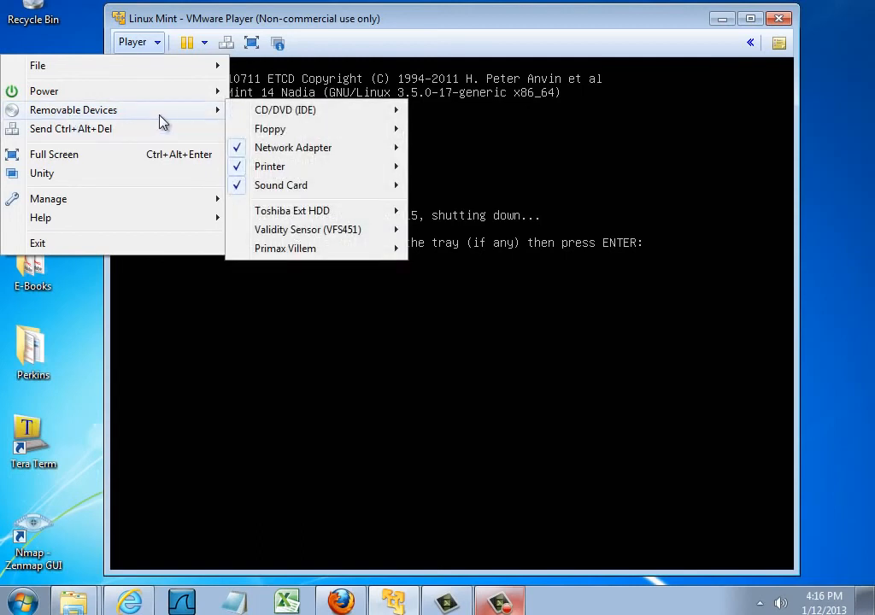
{"action": "mouse_move", "coordinate": [308, 120]}
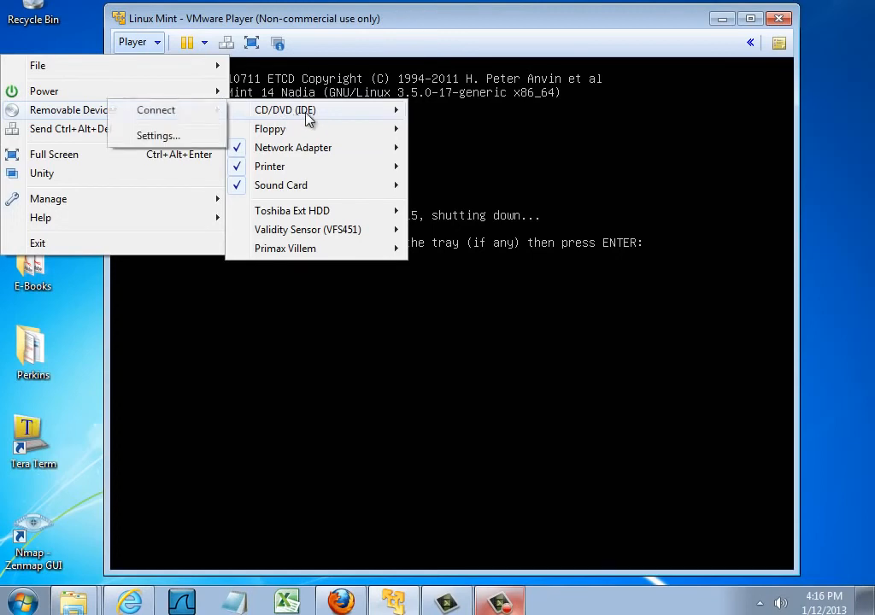
{"action": "left_click", "coordinate": [168, 138]}
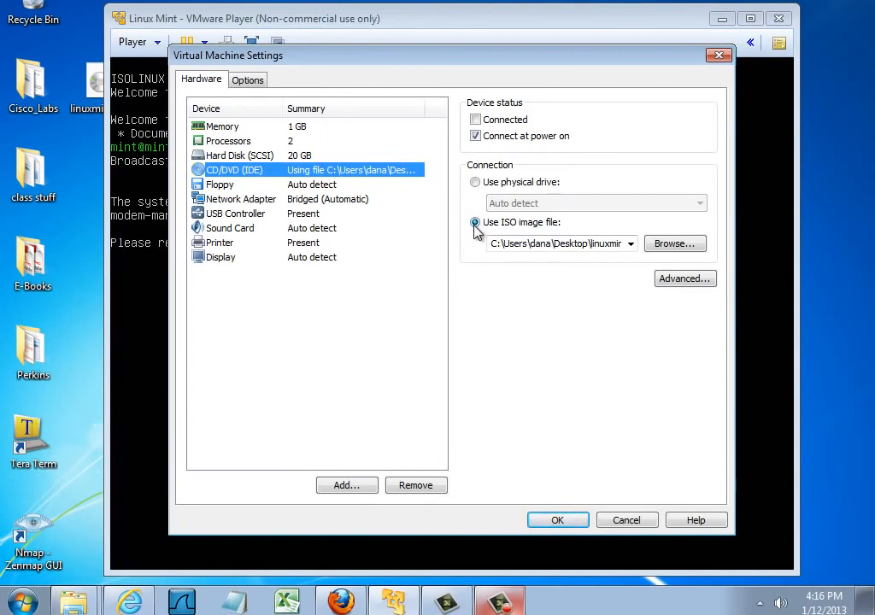
{"action": "left_click", "coordinate": [475, 183]}
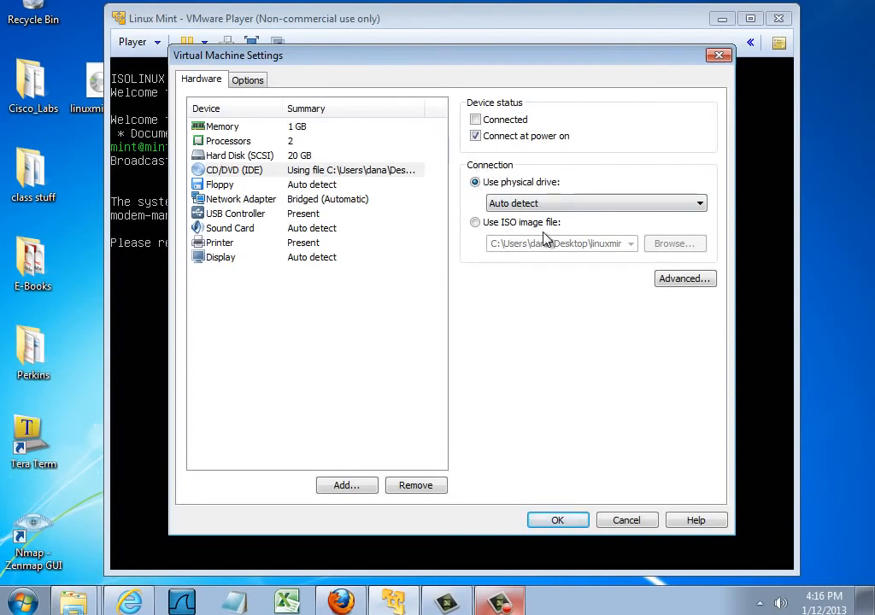
{"action": "left_click", "coordinate": [557, 519]}
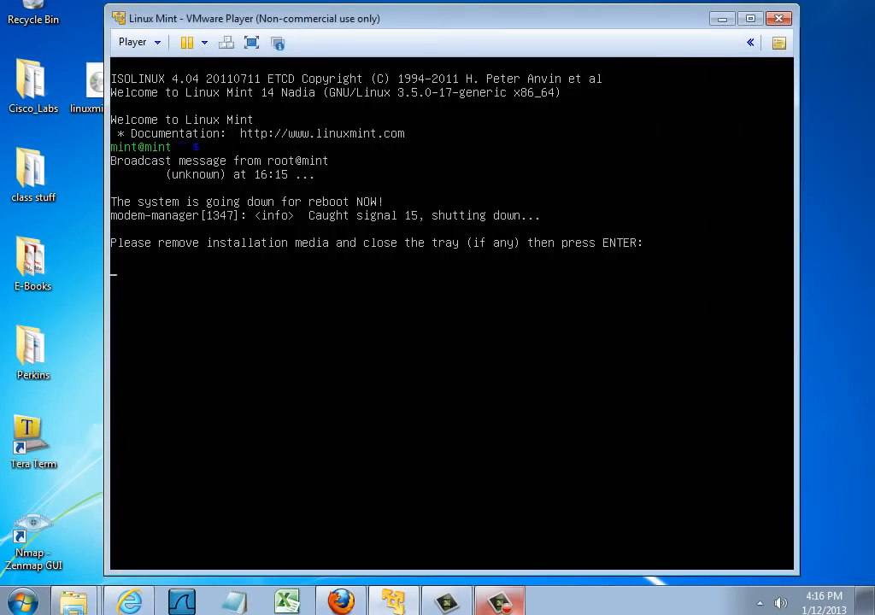
{"action": "key", "text": "Return"}
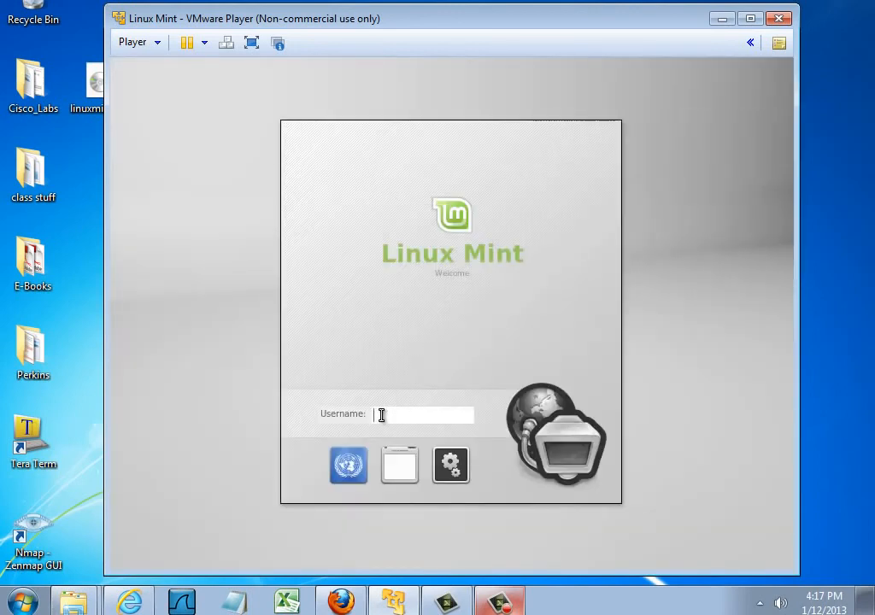
Log in to Linux Mint with the account's username and password.
{"action": "type", "text": "dan"}
{"action": "key", "text": "Return"}
{"action": "type", "text": "********"}
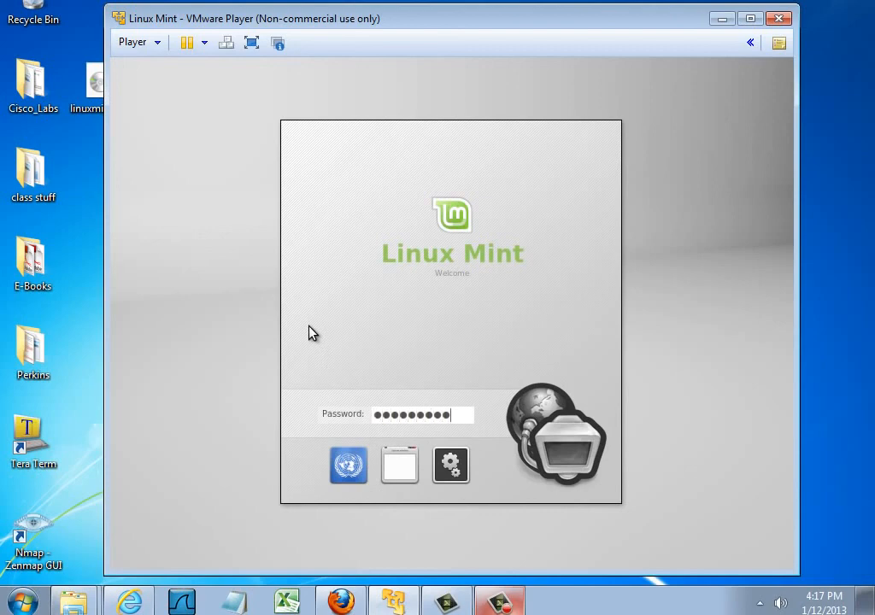
{"action": "key", "text": "Return"}
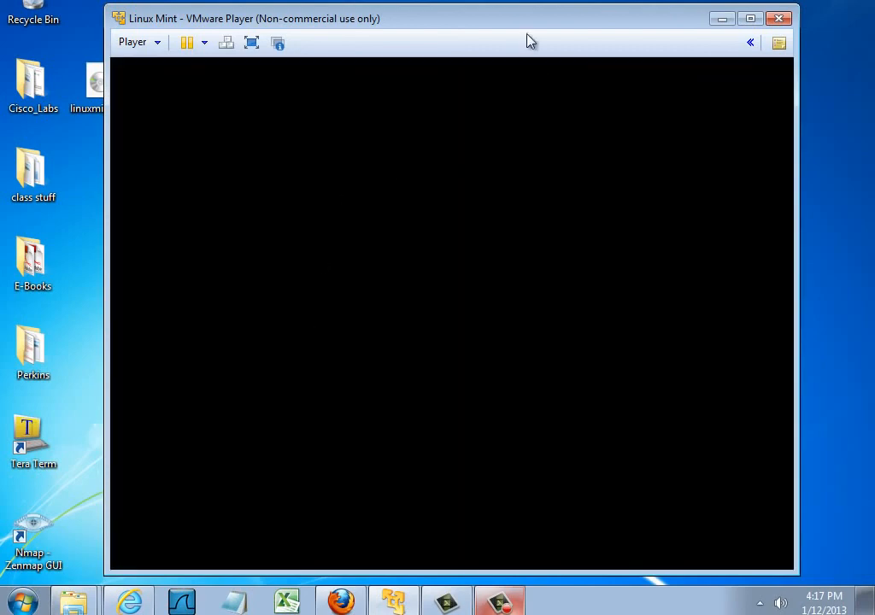
Stop the Linux Mint welcome dialog from showing at startup, close it and dismiss the floppy disk error.
{"action": "left_click_drag", "start_coordinate": [536, 24], "coordinate": [526, 23]}
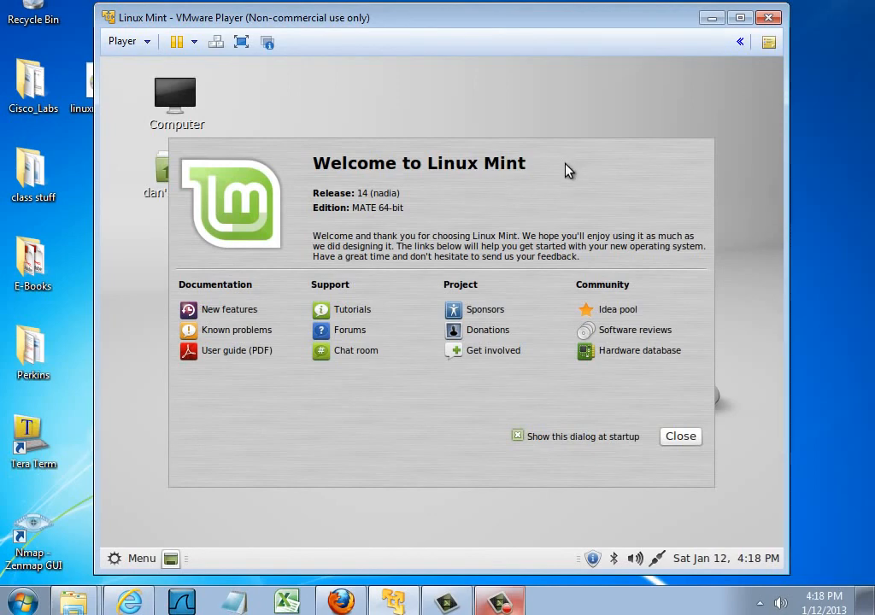
{"action": "mouse_move", "coordinate": [573, 172]}
{"action": "left_mouse_down"}
{"action": "mouse_move", "coordinate": [586, 155]}
{"action": "mouse_move", "coordinate": [583, 176]}
{"action": "left_mouse_up"}
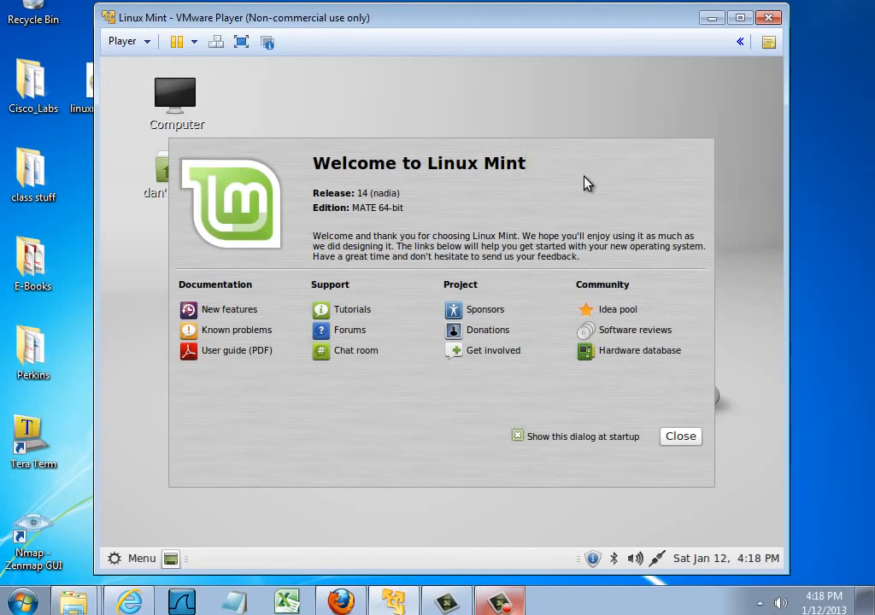
{"action": "left_click", "coordinate": [518, 436]}
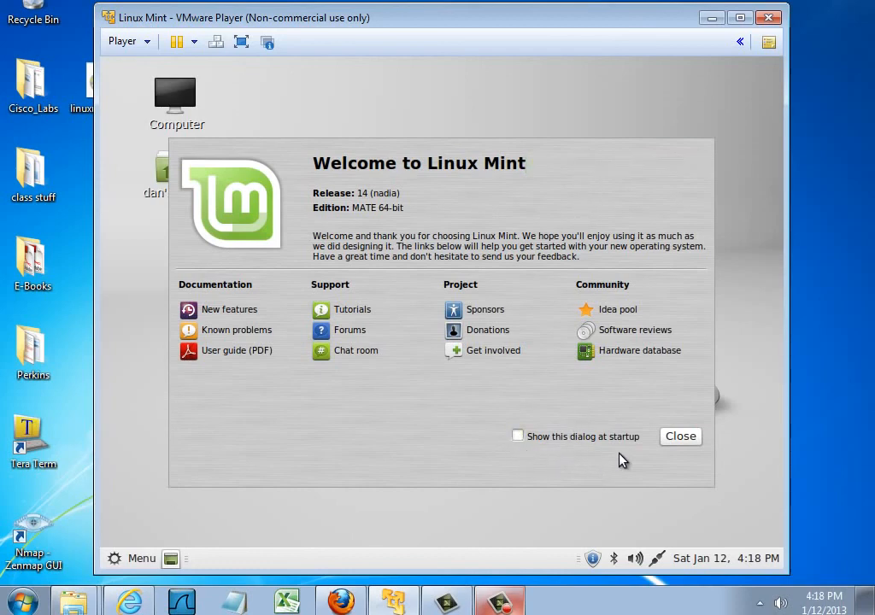
{"action": "left_click", "coordinate": [688, 440]}
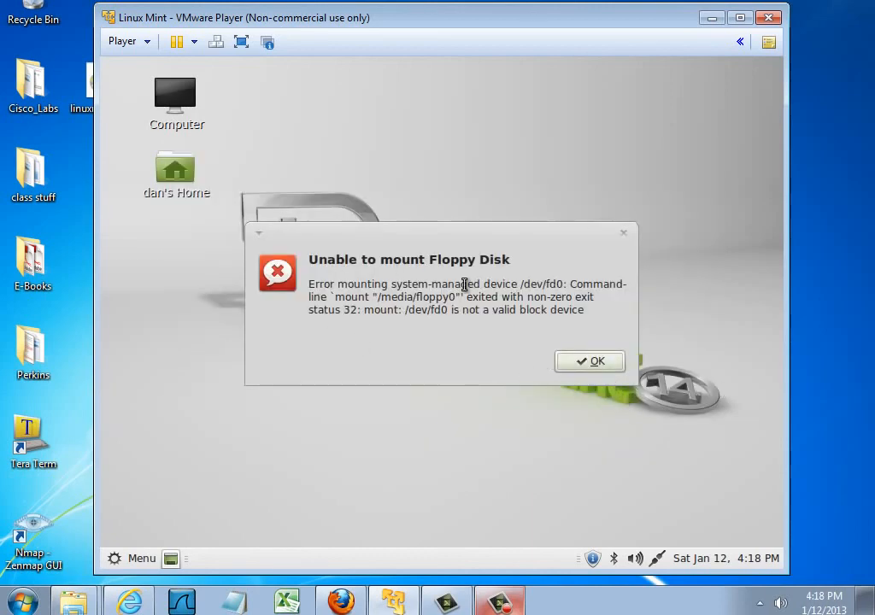
{"action": "left_click", "coordinate": [589, 364]}
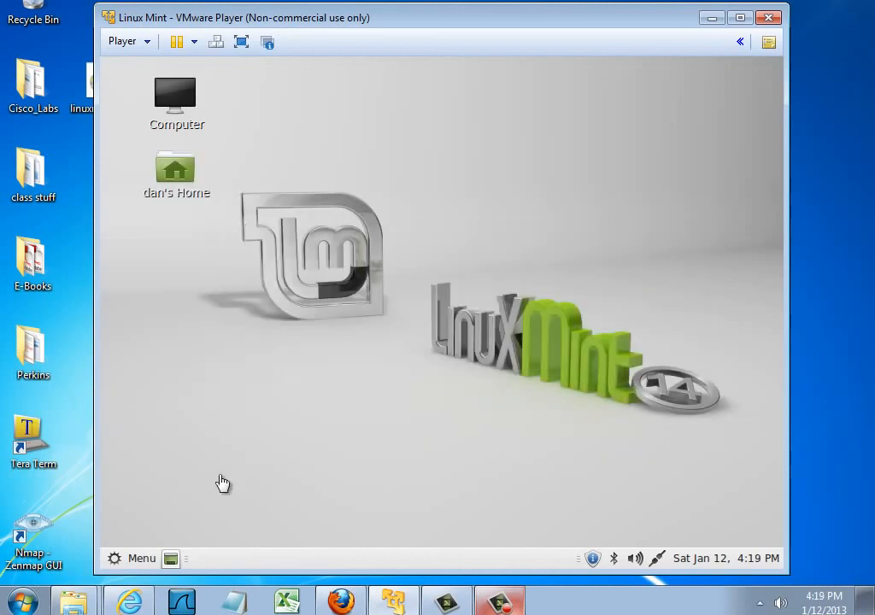
Open the Firefox web browser inside Linux Mint and go to google.com.
{"action": "left_click", "coordinate": [139, 561]}
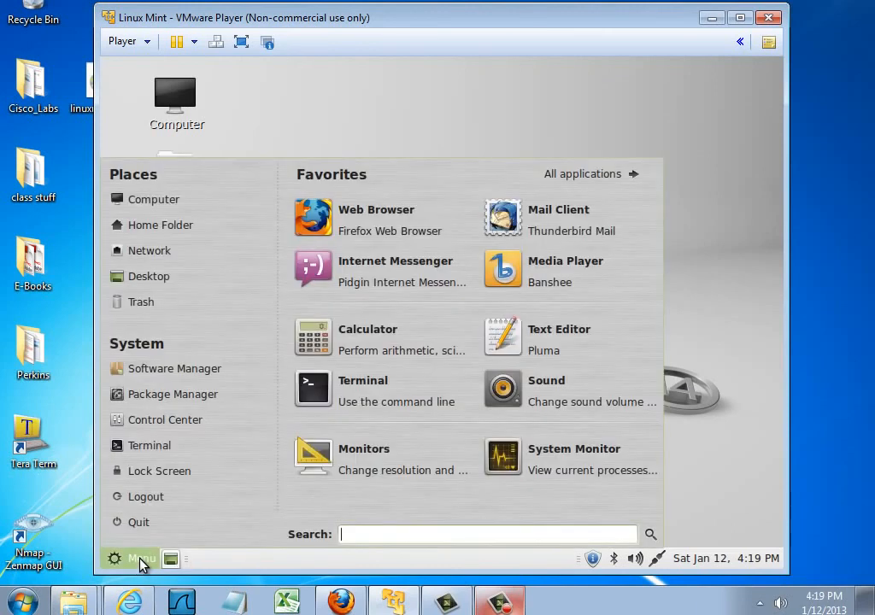
{"action": "left_click", "coordinate": [372, 224]}
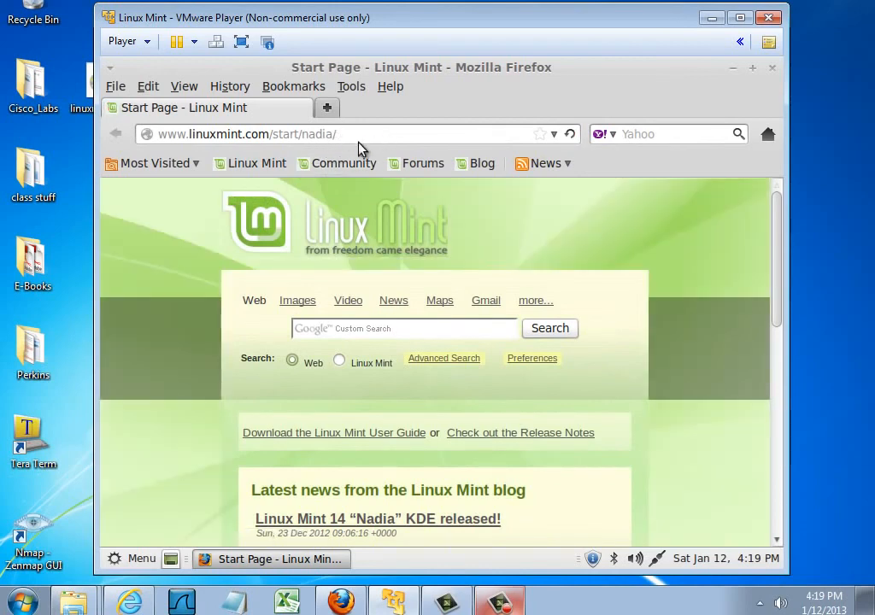
{"action": "left_click", "coordinate": [353, 137]}
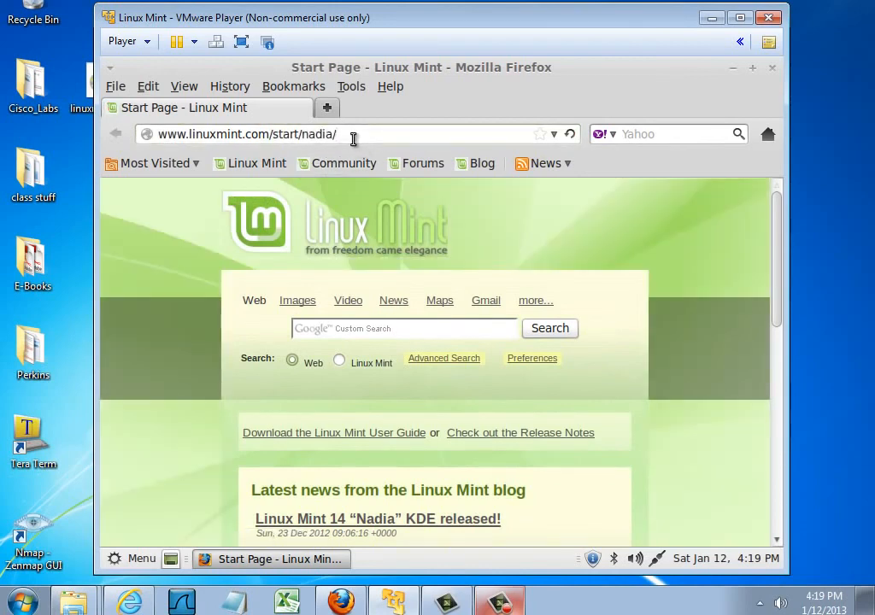
{"action": "left_click_drag", "start_coordinate": [354, 137], "coordinate": [123, 142]}
{"action": "type", "text": "google.com"}
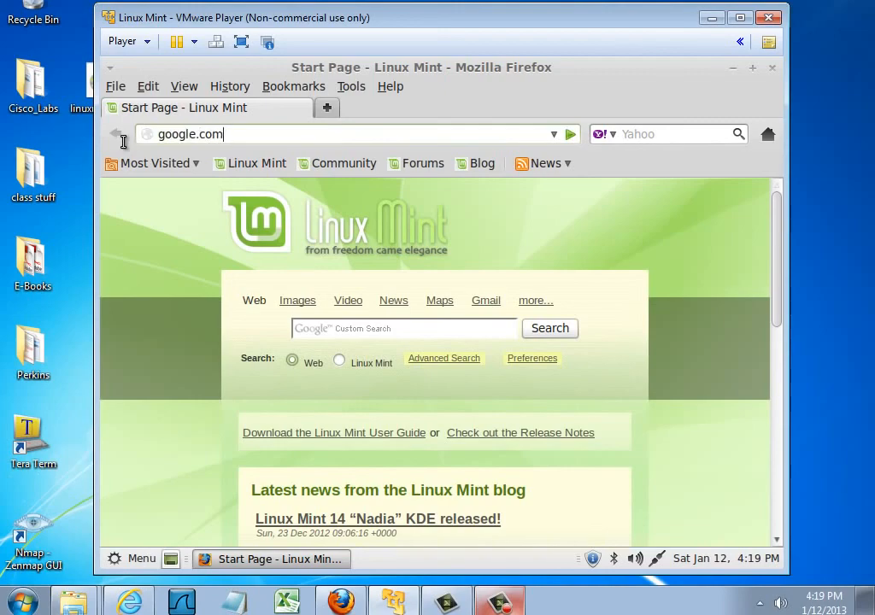
{"action": "key", "text": "Return"}
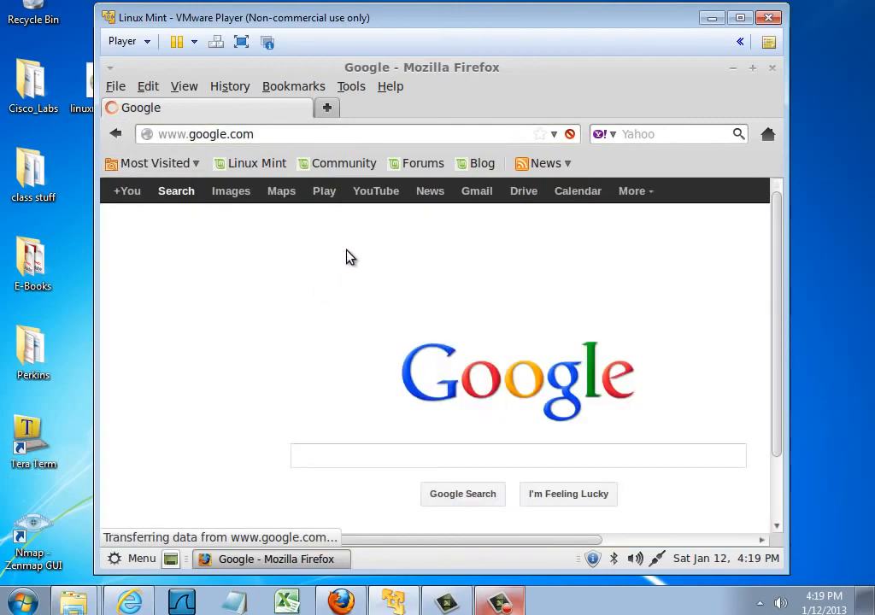